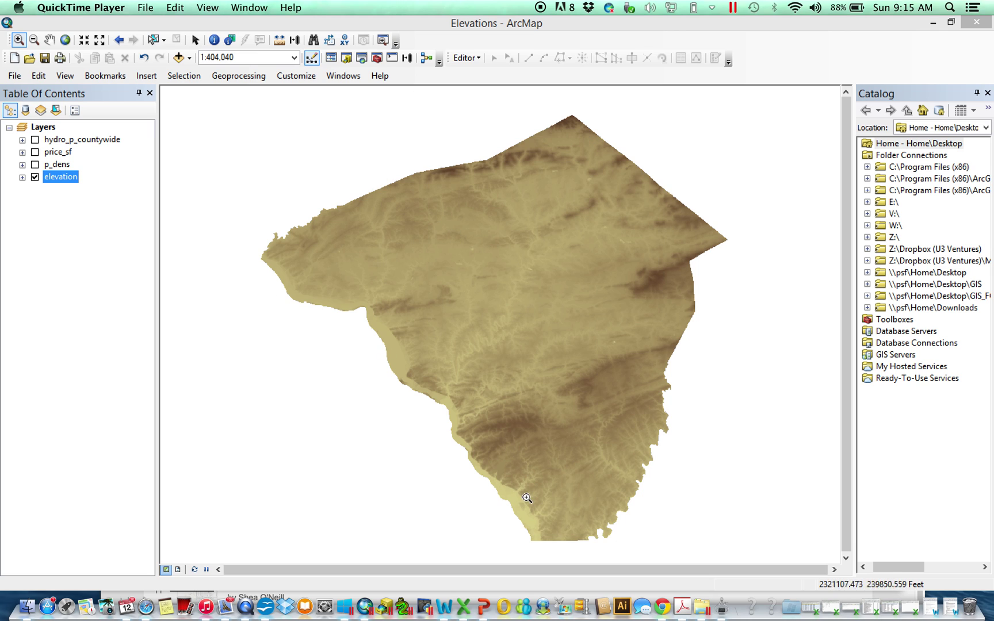
Expand the elevation layer's legend and open ArcToolbox as a narrow floating window clear of most of the map
{"action": "left_click", "coordinate": [22, 178]}
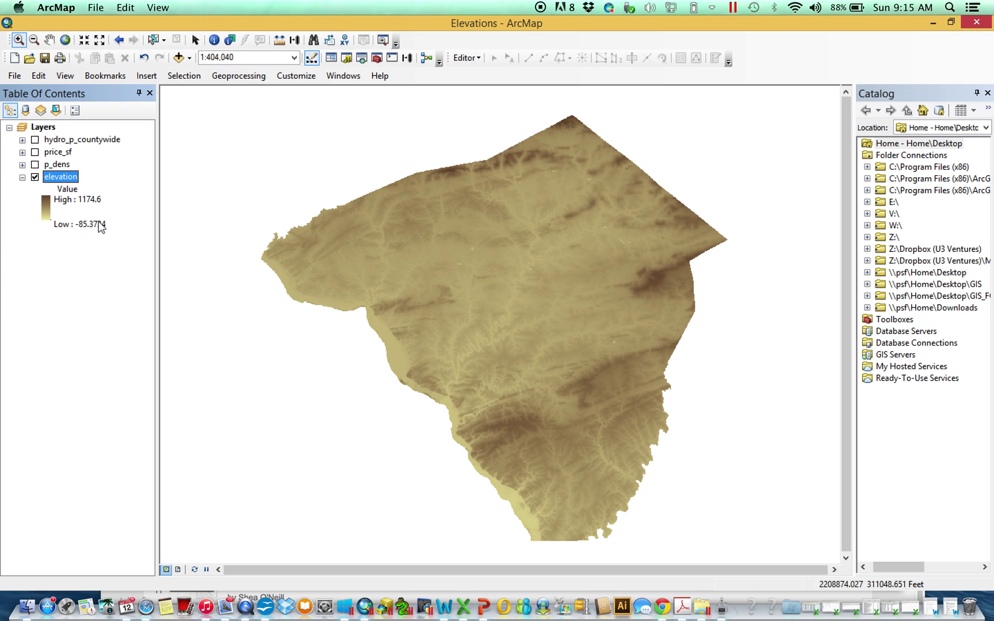
{"action": "left_click", "coordinate": [375, 61]}
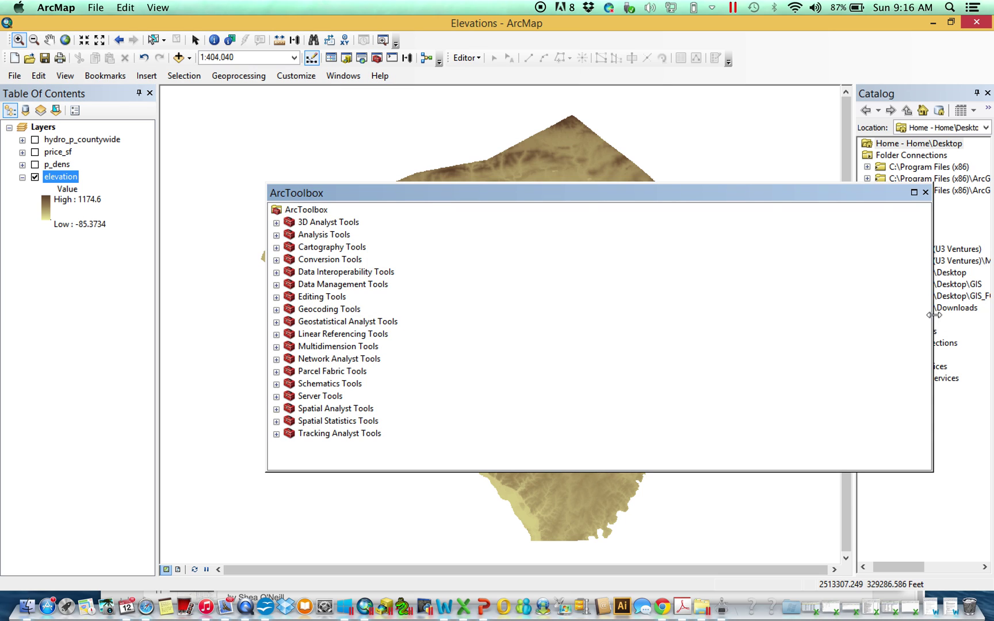
{"action": "left_click_drag", "start_coordinate": [934, 315], "coordinate": [455, 311]}
{"action": "left_click_drag", "start_coordinate": [392, 193], "coordinate": [804, 137]}
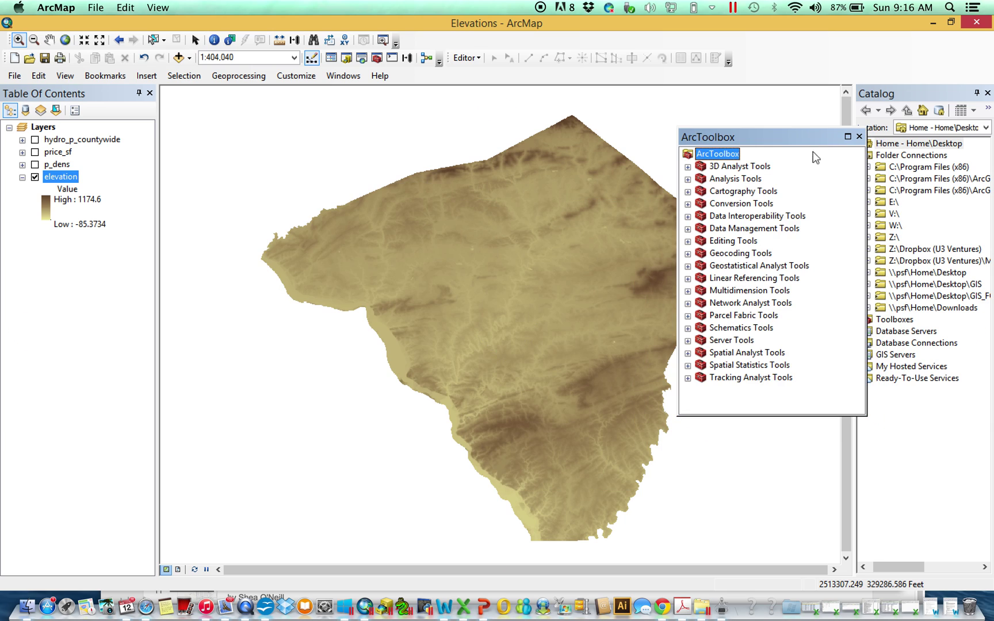
Open the Fill tool from the Hydrology toolset of the Spatial Analyst Tools
{"action": "double_click", "coordinate": [699, 351]}
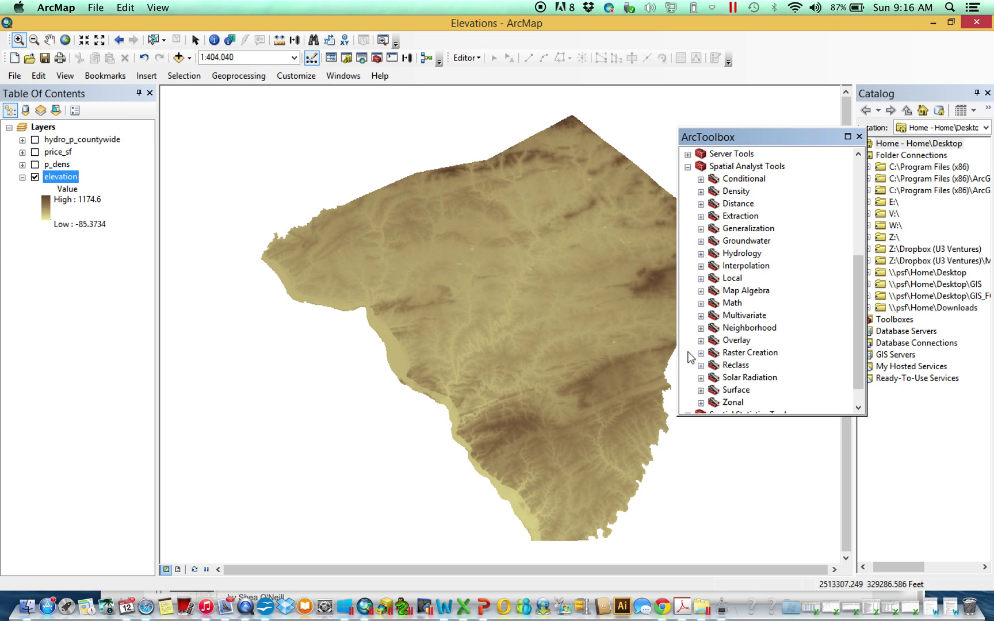
{"action": "left_click", "coordinate": [701, 390]}
{"action": "scroll", "coordinate": [757, 319], "scroll_direction": "up", "scroll_amount": 1}
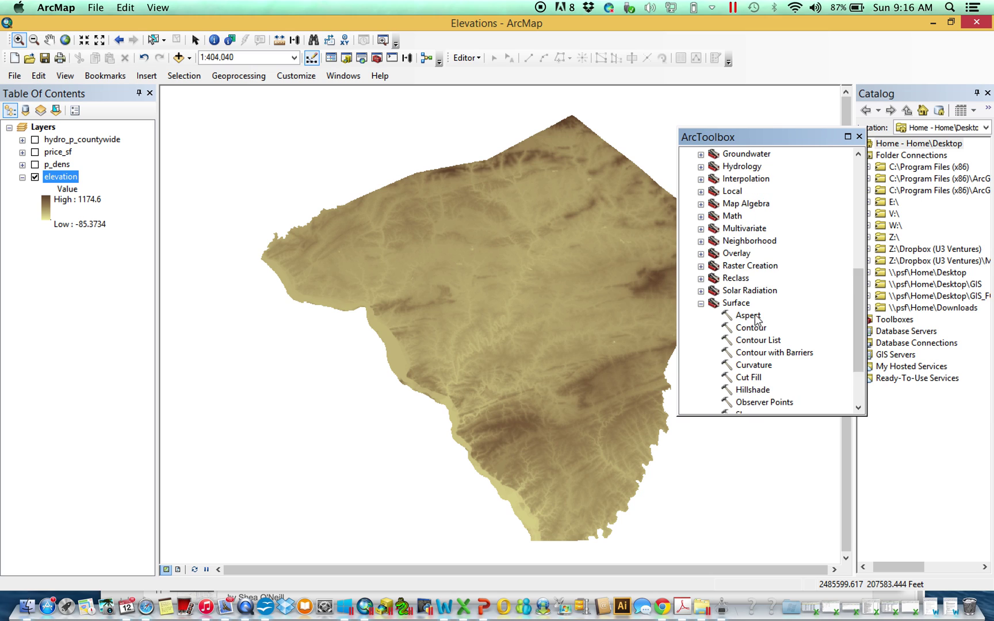
{"action": "scroll", "coordinate": [757, 320], "scroll_direction": "up", "scroll_amount": 2}
{"action": "left_click", "coordinate": [701, 204]}
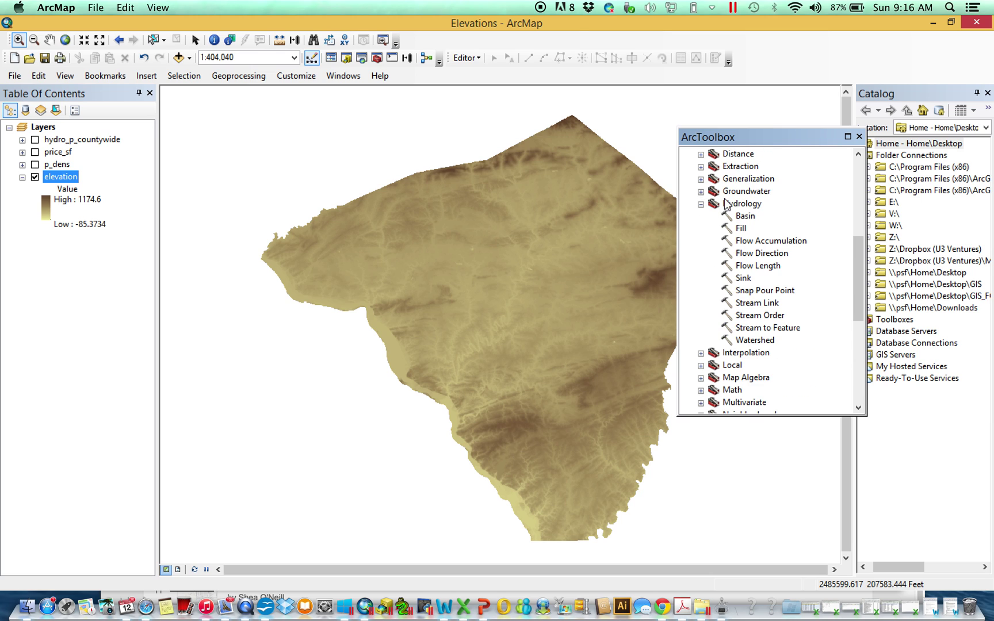
{"action": "double_click", "coordinate": [741, 229]}
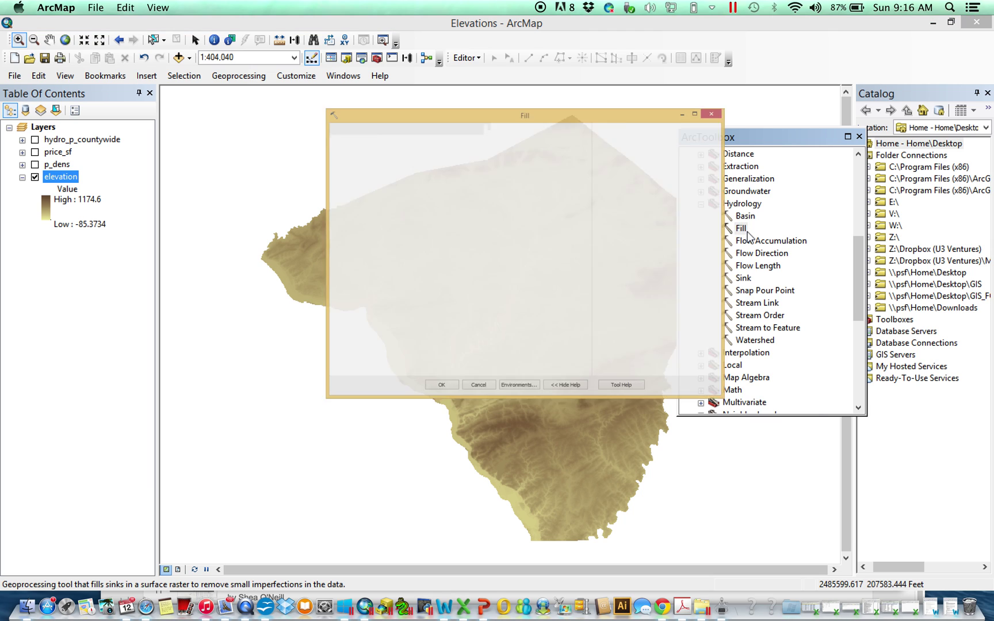
Reposition the Fill dialog and set the elevation layer as its input surface raster
{"action": "left_click_drag", "start_coordinate": [819, 155], "coordinate": [707, 156]}
{"action": "left_click_drag", "start_coordinate": [510, 192], "coordinate": [559, 193]}
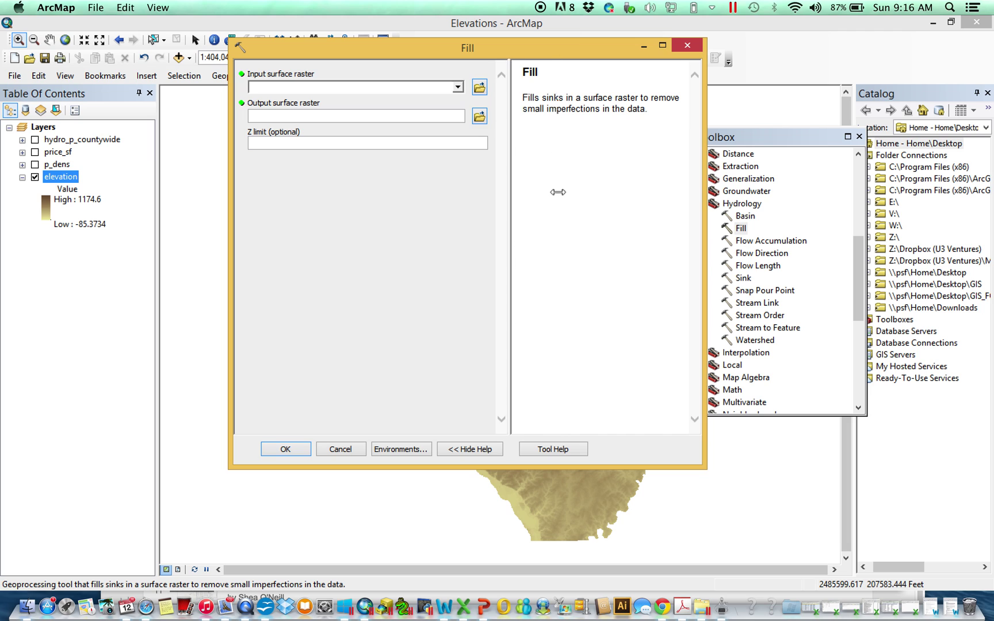
{"action": "left_click_drag", "start_coordinate": [437, 45], "coordinate": [533, 91]}
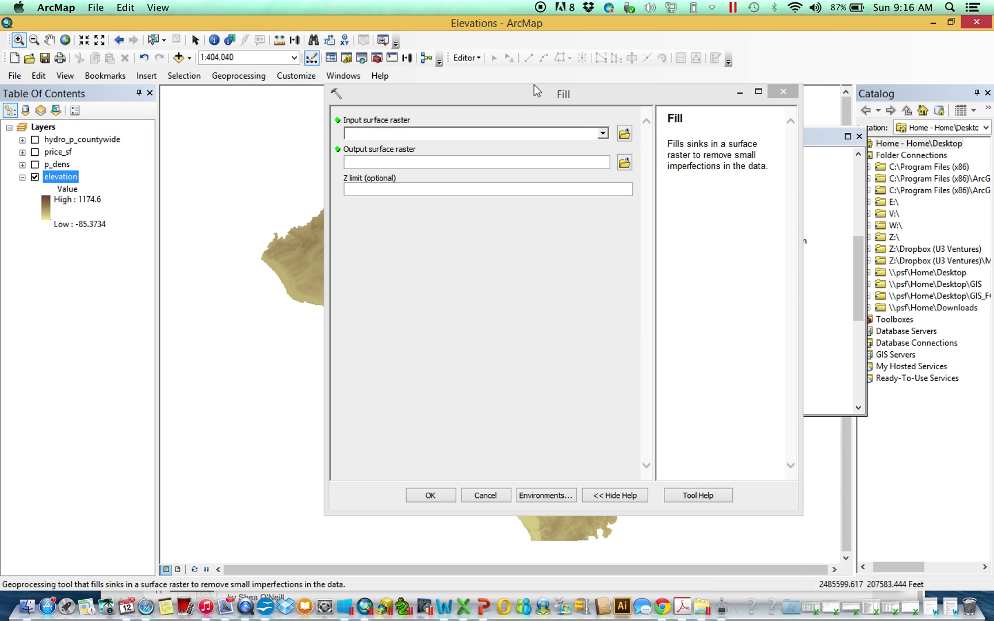
{"action": "left_click_drag", "start_coordinate": [538, 85], "coordinate": [527, 121]}
{"action": "left_click_drag", "start_coordinate": [51, 177], "coordinate": [397, 158]}
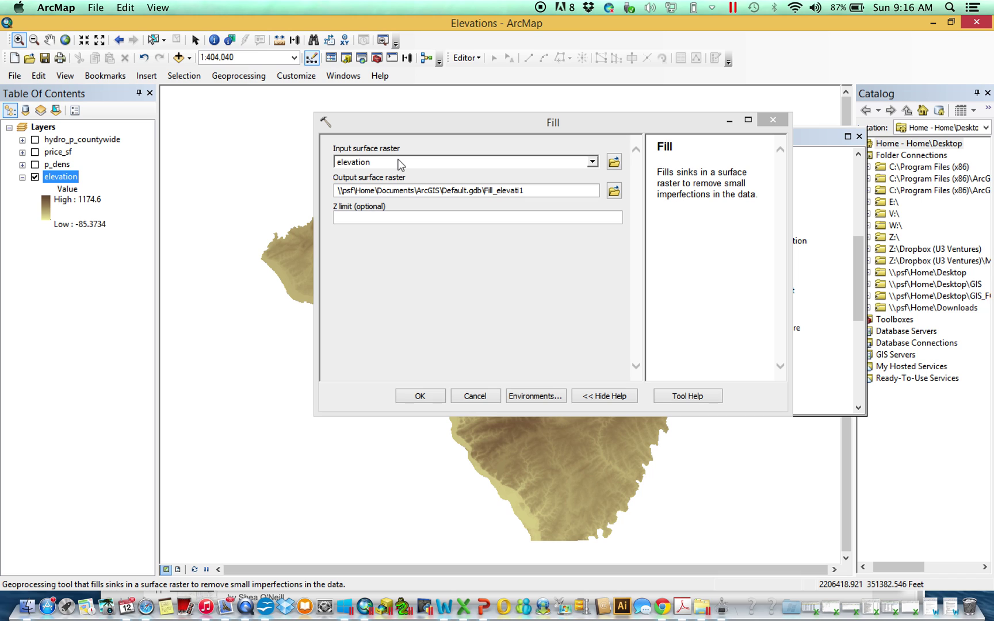
Create a folder named Video_Outputs inside Philadelphia_U_Spring_2015 for the output surface raster
{"action": "left_click", "coordinate": [615, 190]}
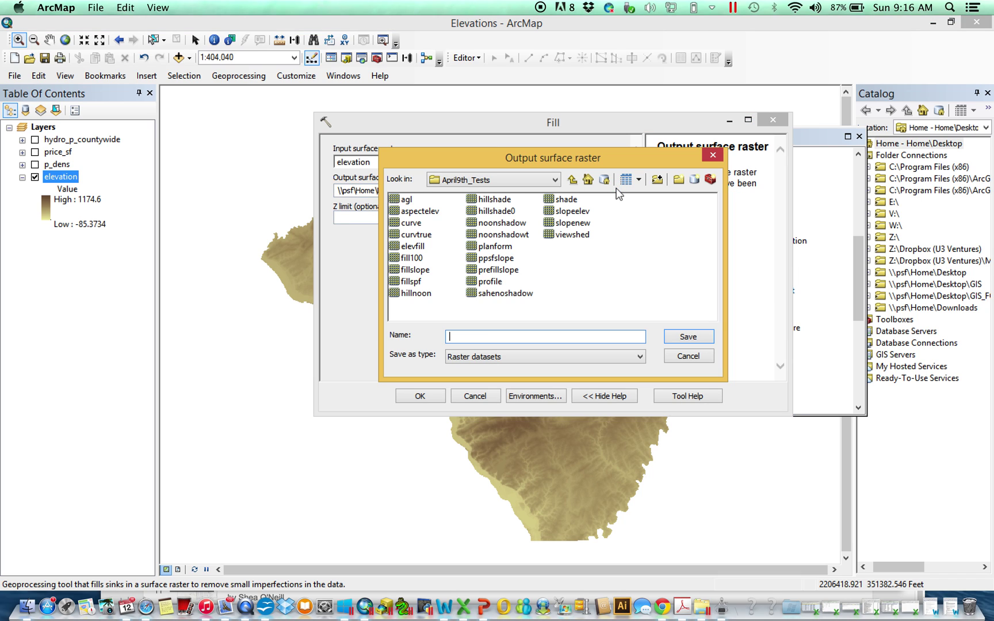
{"action": "left_click", "coordinate": [572, 180]}
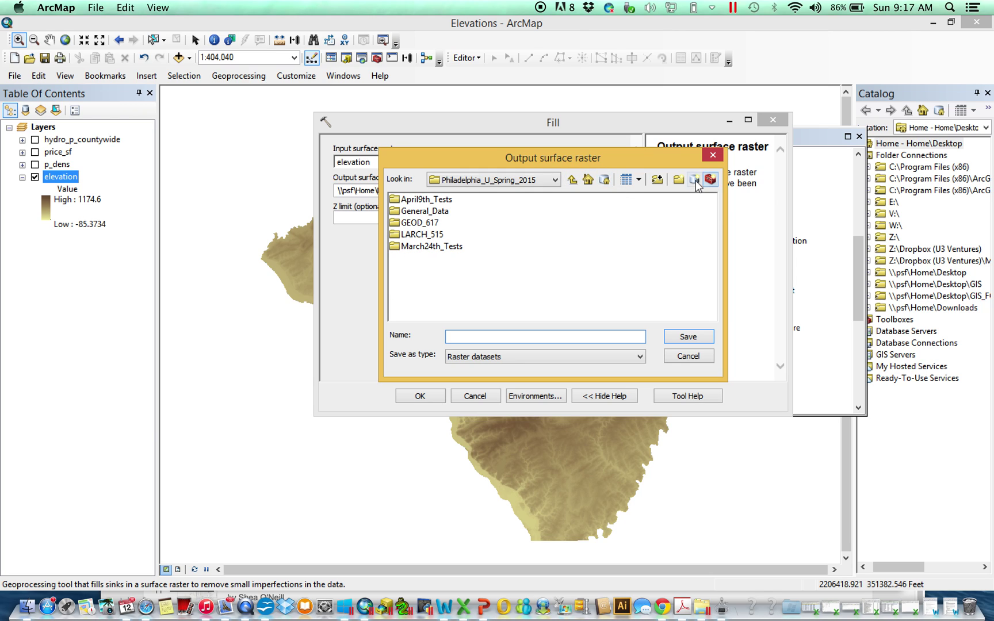
{"action": "left_click", "coordinate": [679, 180]}
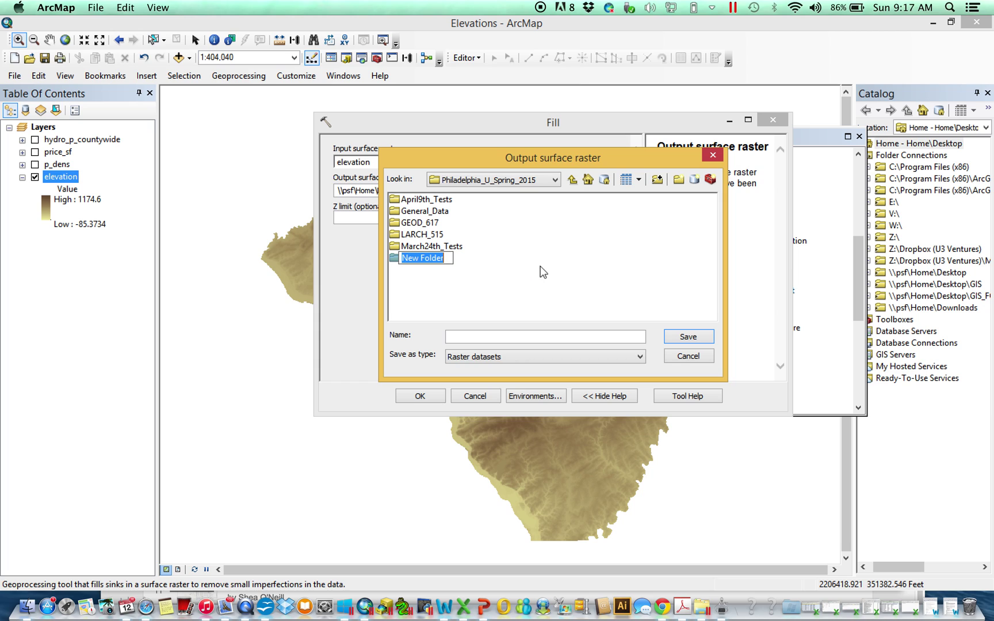
{"action": "type", "text": "Vi"}
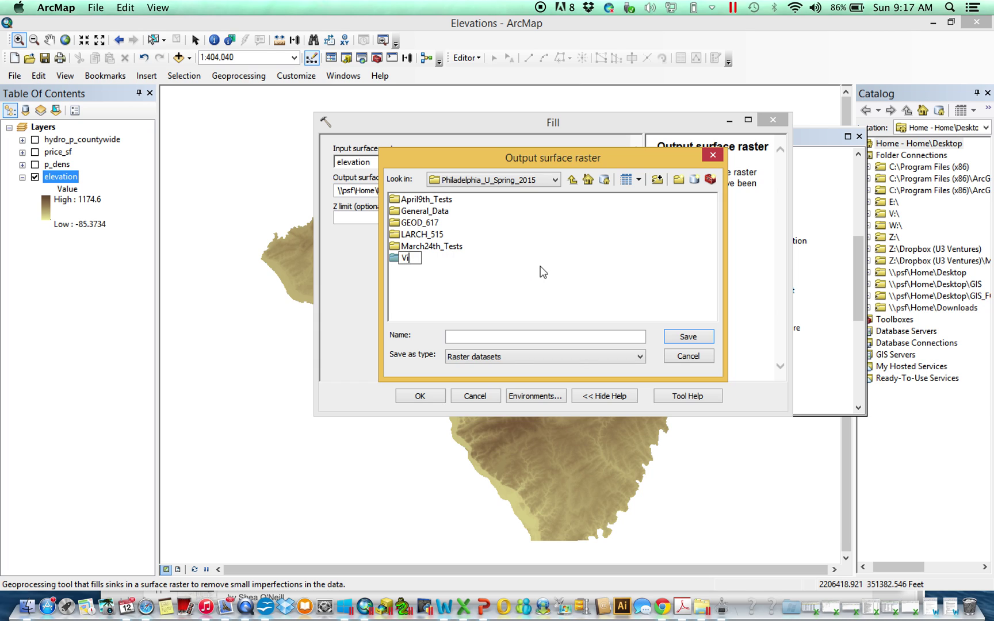
{"action": "type", "text": "deo_Outputs"}
{"action": "key", "text": "Return"}
Name the output raster Fill in the Video_Outputs folder, leave the Z limit empty and run the tool
{"action": "double_click", "coordinate": [442, 258]}
{"action": "left_click", "coordinate": [492, 338]}
{"action": "type", "text": "Fill"}
{"action": "key", "text": "Return"}
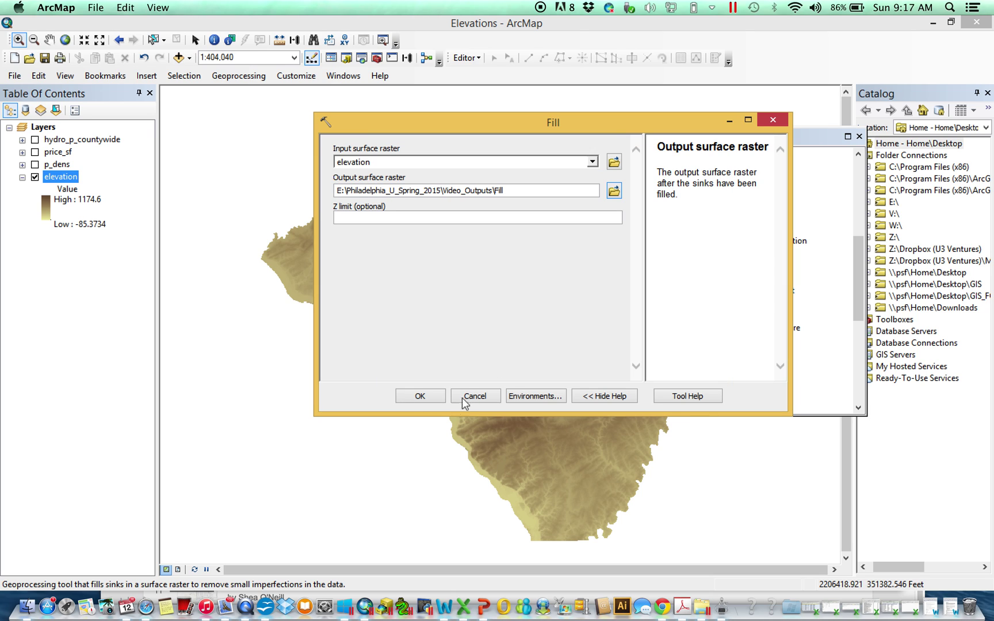
{"action": "left_click", "coordinate": [427, 396]}
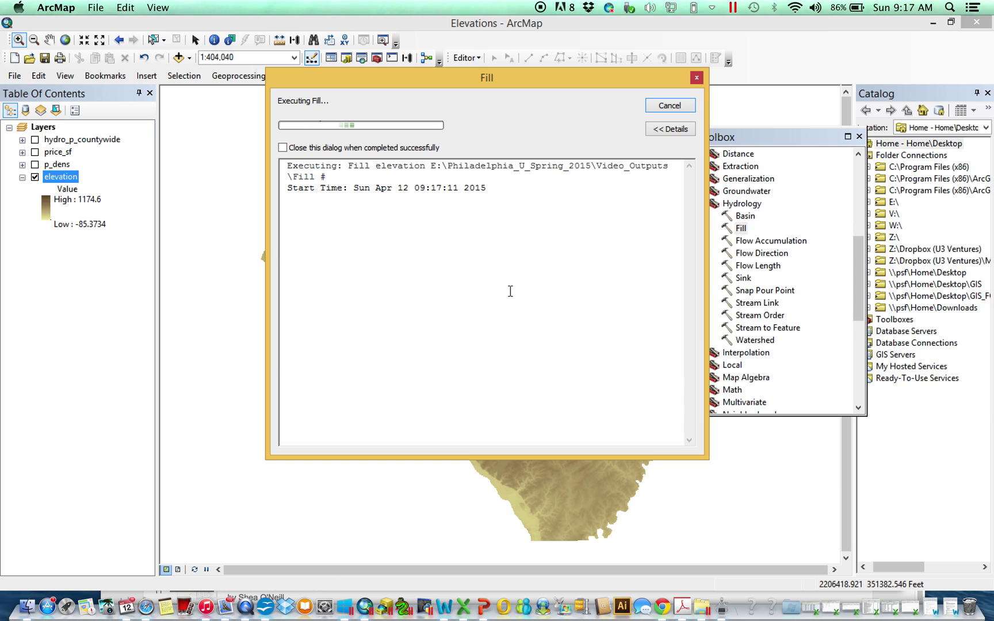
{"action": "left_click", "coordinate": [664, 108]}
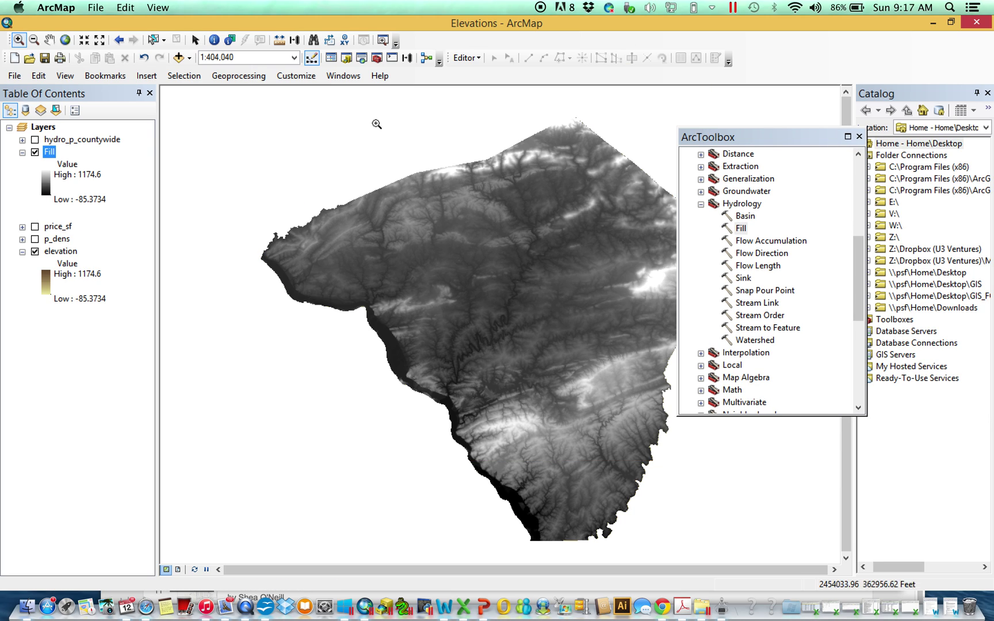
Move the Fill layer directly above elevation in the layer order, and collapse and turn off the elevation layer
{"action": "left_click_drag", "start_coordinate": [55, 154], "coordinate": [74, 256]}
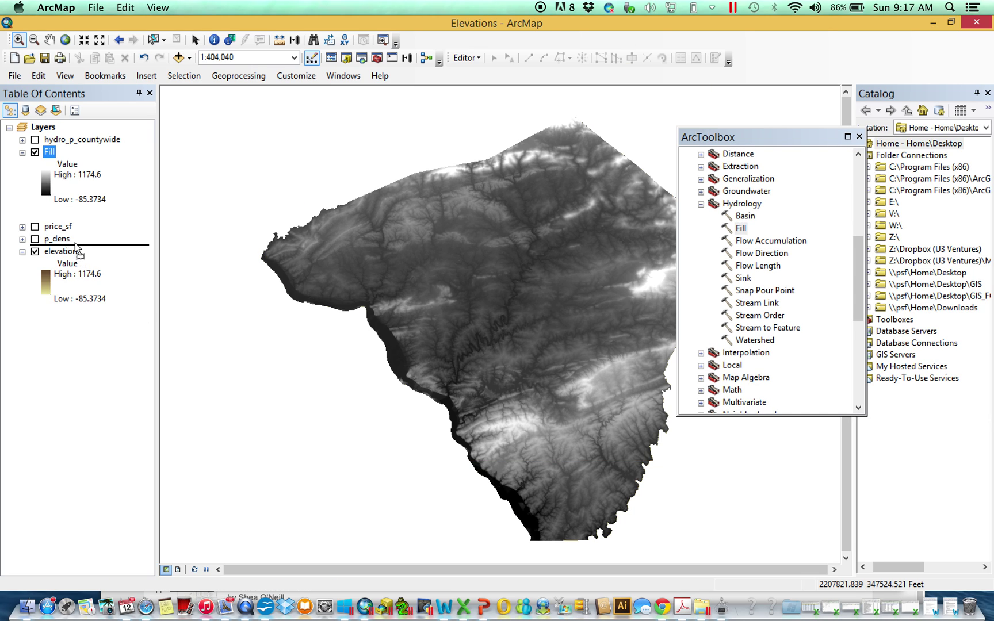
{"action": "left_click", "coordinate": [23, 251]}
{"action": "key", "text": "Delete"}
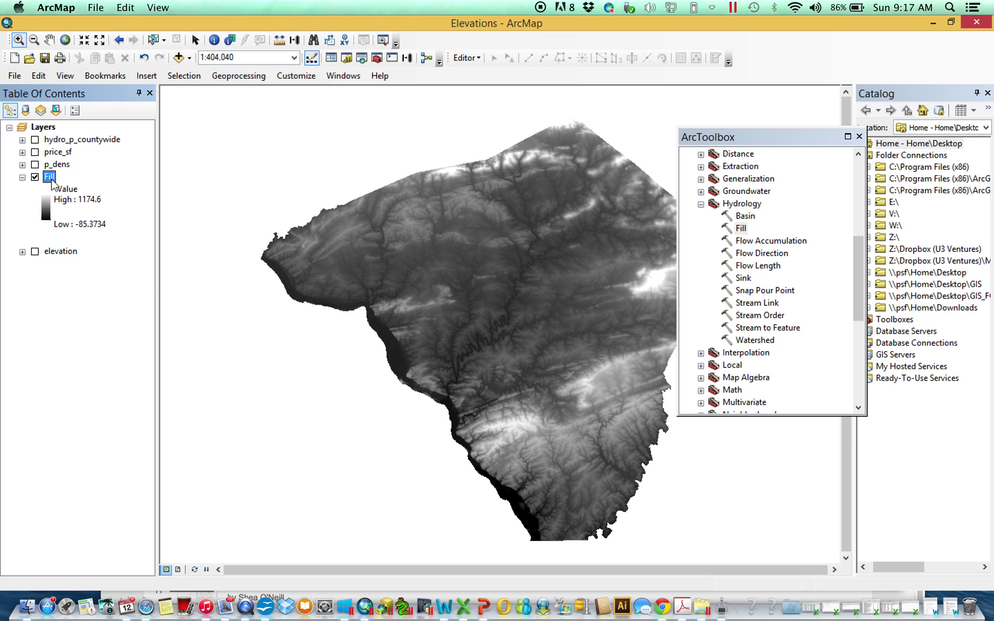
{"action": "right_click", "coordinate": [49, 177]}
{"action": "left_click", "coordinate": [113, 379]}
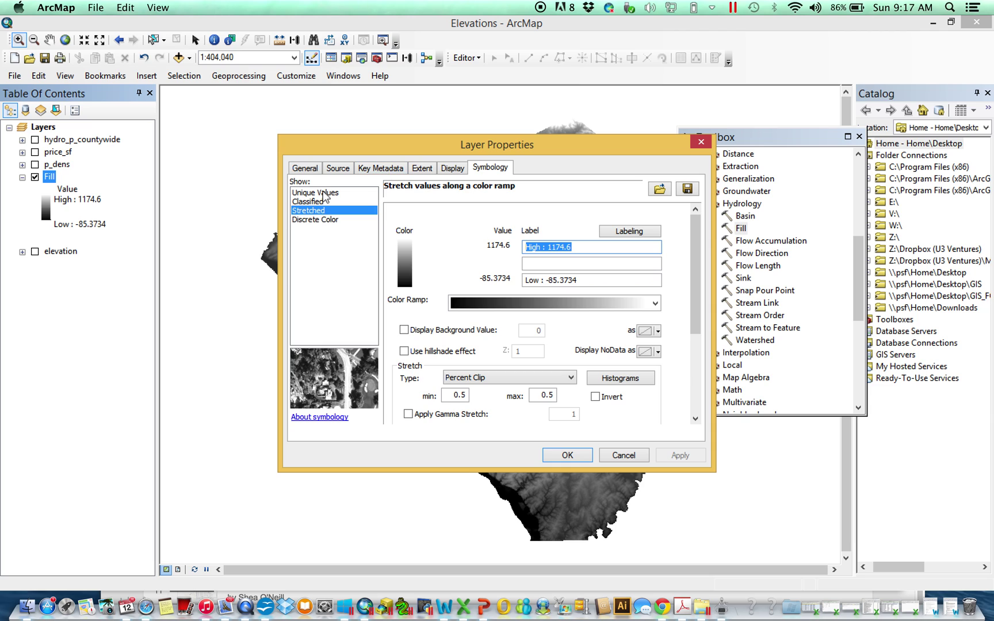
{"action": "left_click", "coordinate": [532, 380]}
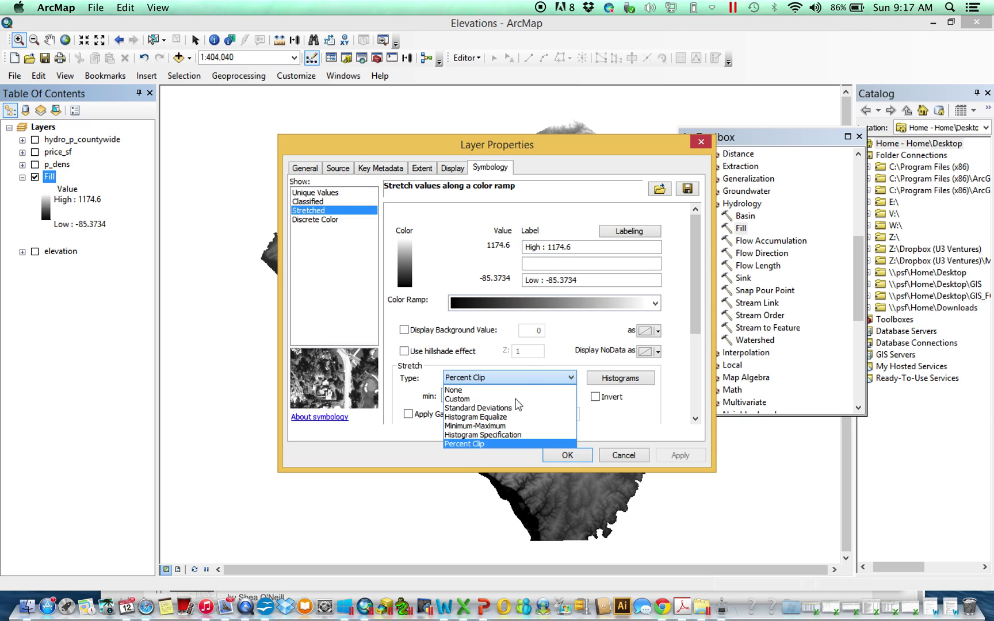
{"action": "left_click", "coordinate": [83, 261]}
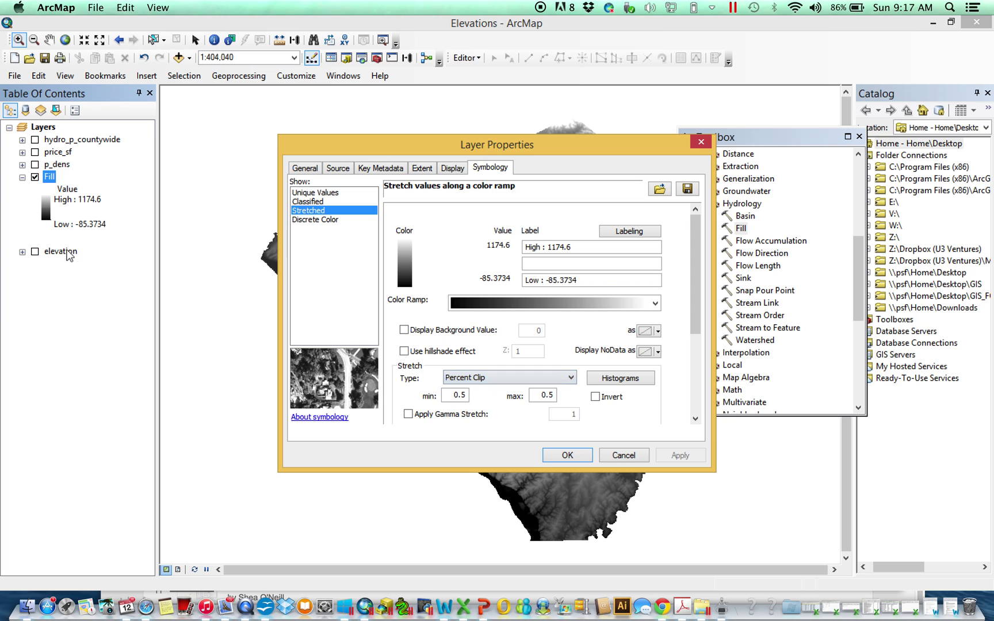
{"action": "left_click", "coordinate": [697, 143]}
{"action": "right_click", "coordinate": [67, 256]}
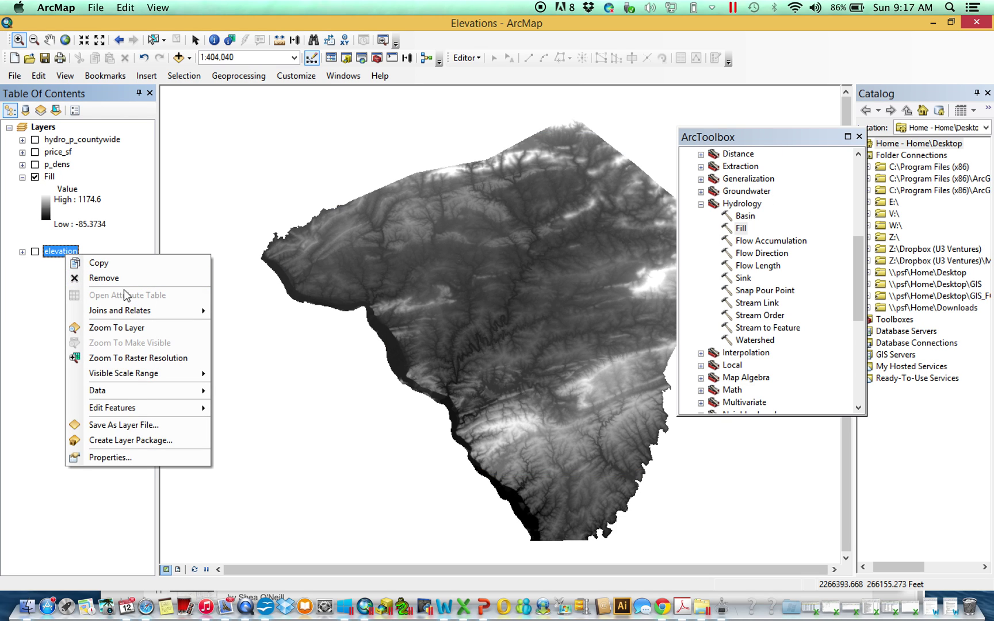
{"action": "right_click", "coordinate": [47, 177]}
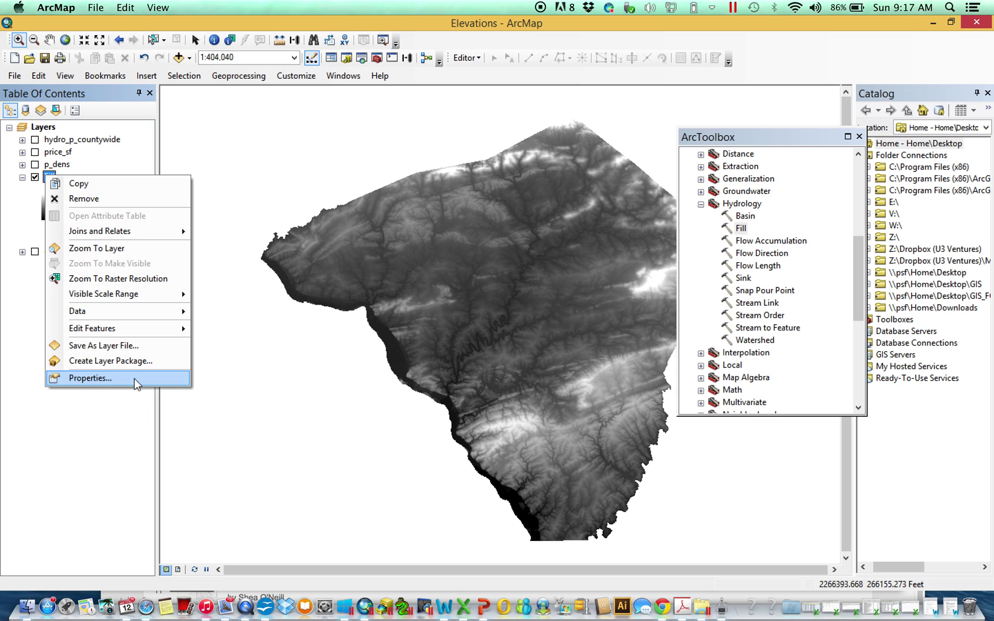
Review the Fill tool's help on the optional Z limit parameter without running the tool
{"action": "double_click", "coordinate": [741, 228]}
{"action": "left_click", "coordinate": [381, 202]}
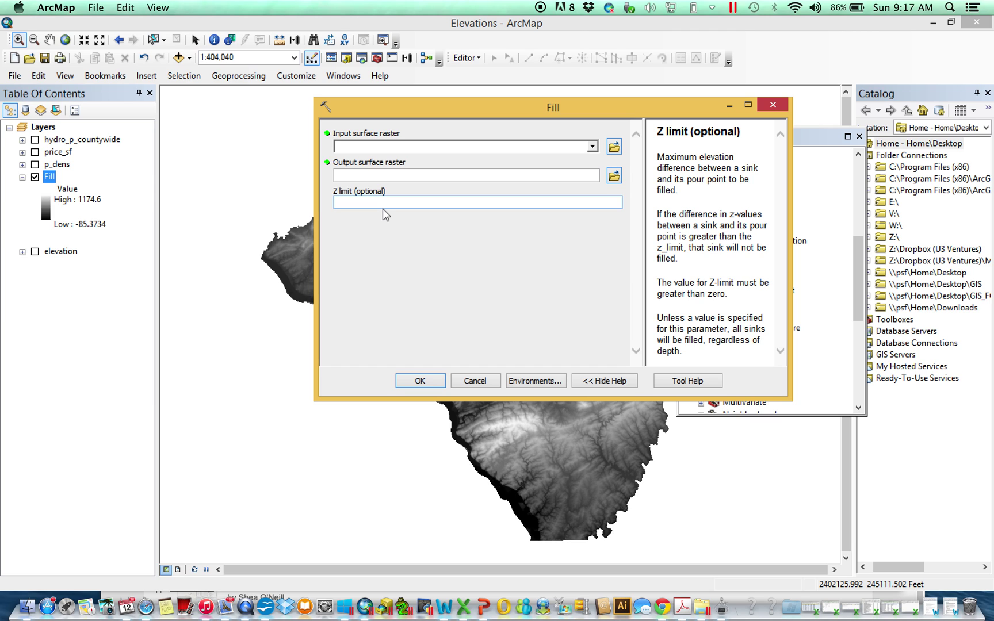
{"action": "left_click", "coordinate": [773, 105]}
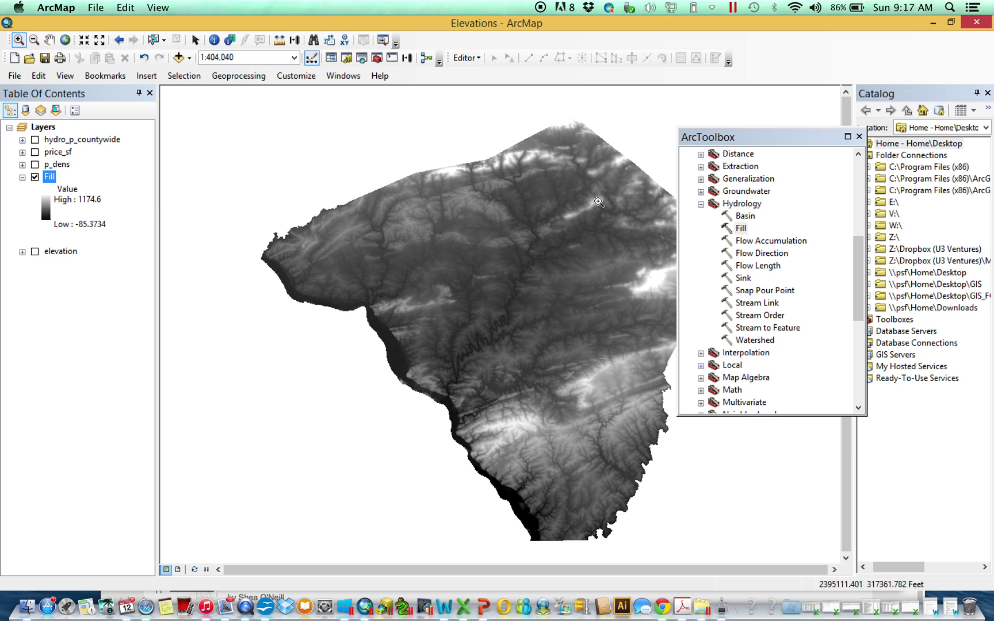
Symbolize the Fill layer with a Minimum-Maximum stretch and the light yellow to dark brown color ramp
{"action": "right_click", "coordinate": [52, 178]}
{"action": "left_click", "coordinate": [140, 376]}
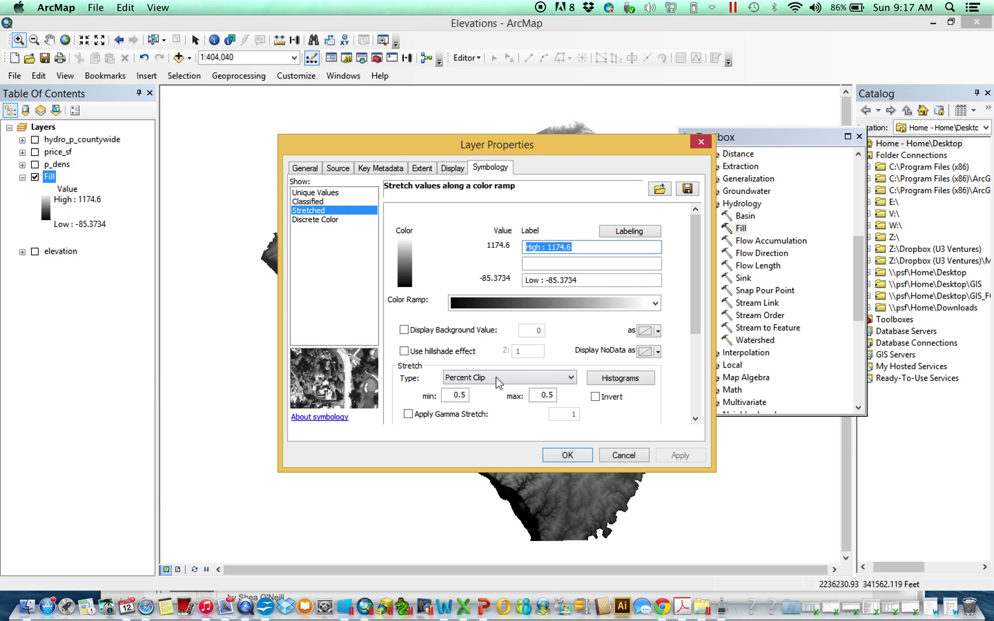
{"action": "left_click", "coordinate": [518, 378]}
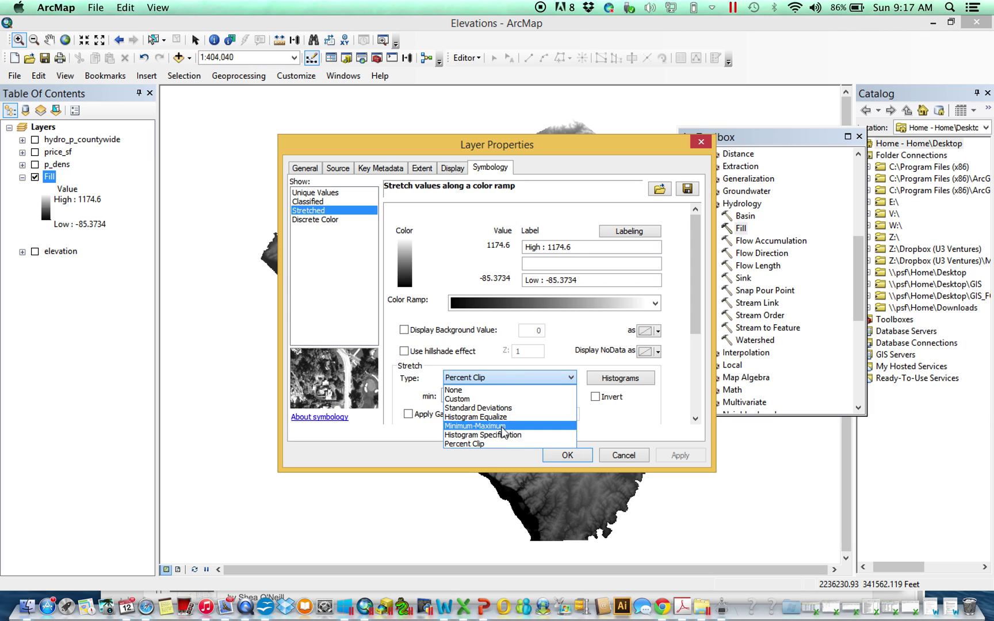
{"action": "left_click", "coordinate": [503, 425]}
{"action": "left_click", "coordinate": [517, 303]}
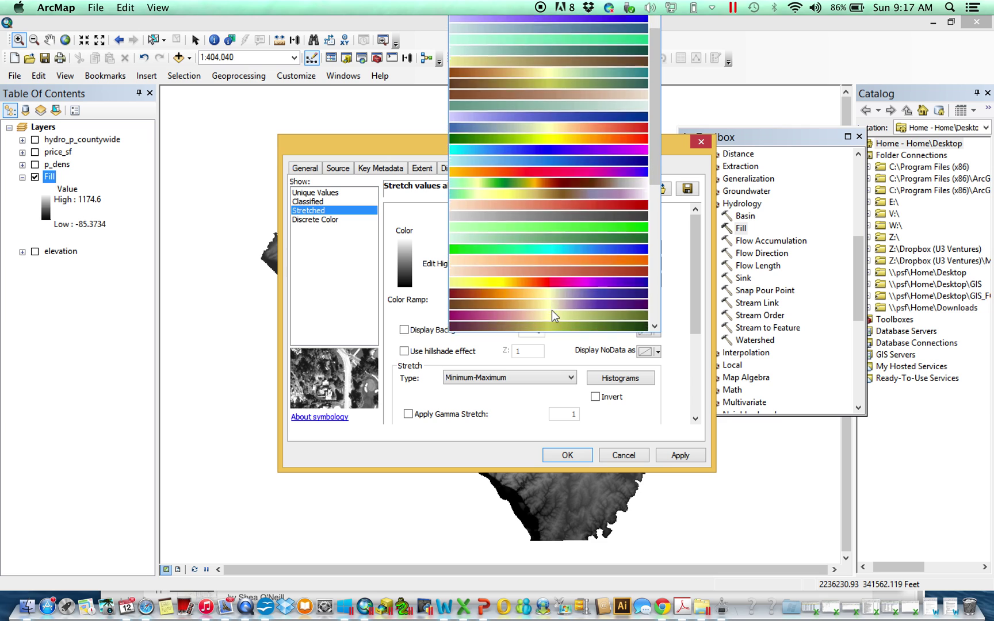
{"action": "scroll", "coordinate": [552, 315], "scroll_direction": "up", "scroll_amount": 5}
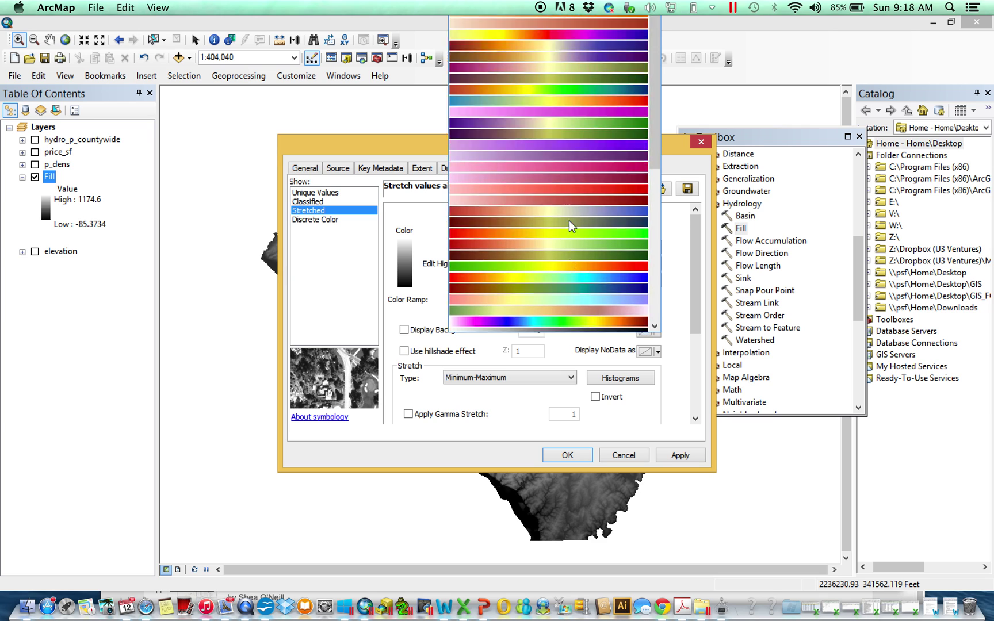
{"action": "left_click", "coordinate": [599, 69]}
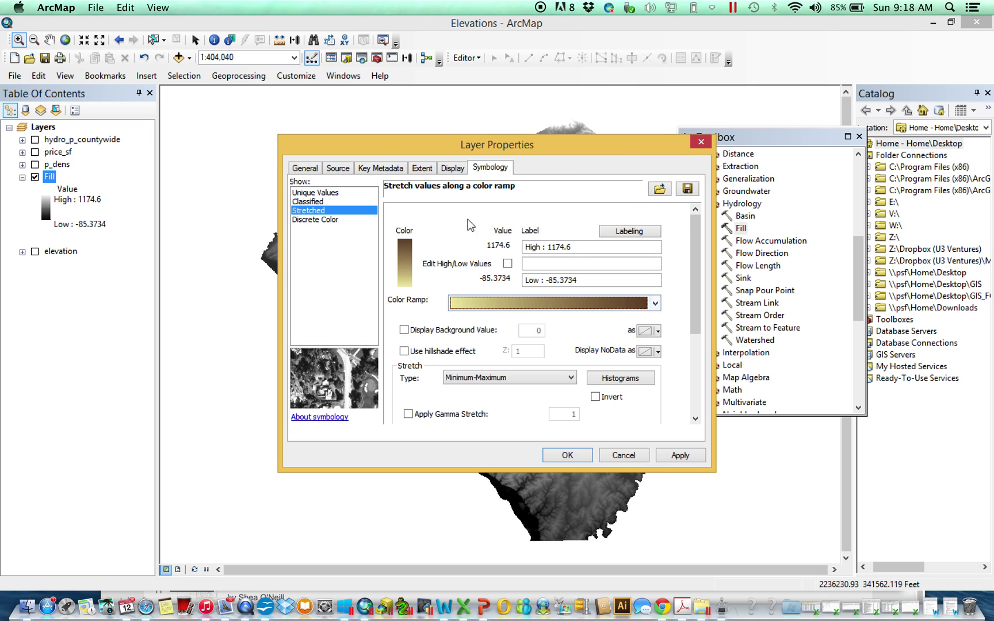
{"action": "left_click", "coordinate": [567, 455]}
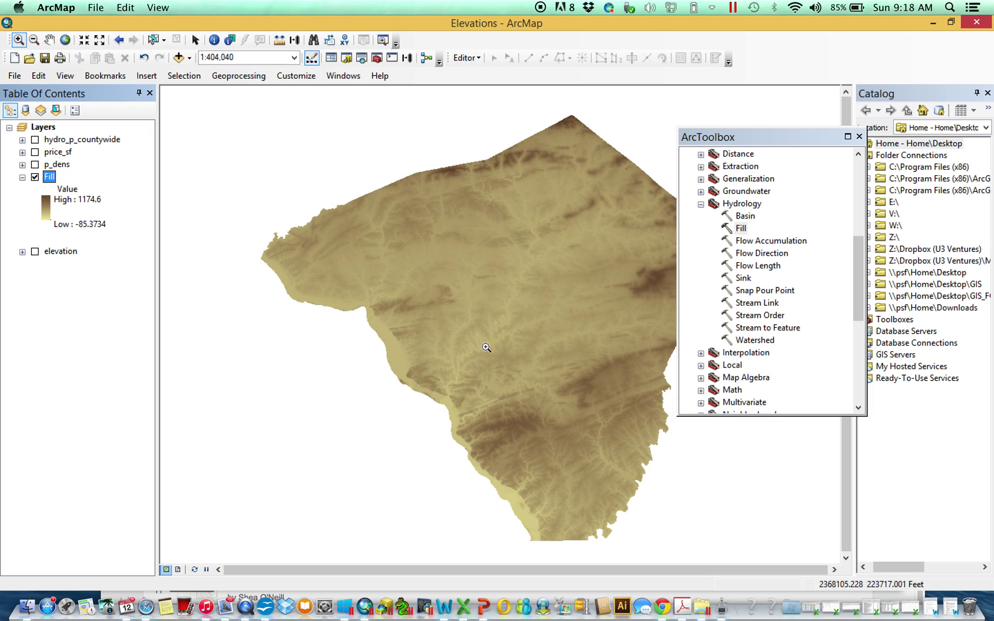
Turn on the hillshade effect for the Fill layer
{"action": "left_click_drag", "start_coordinate": [451, 272], "coordinate": [466, 284]}
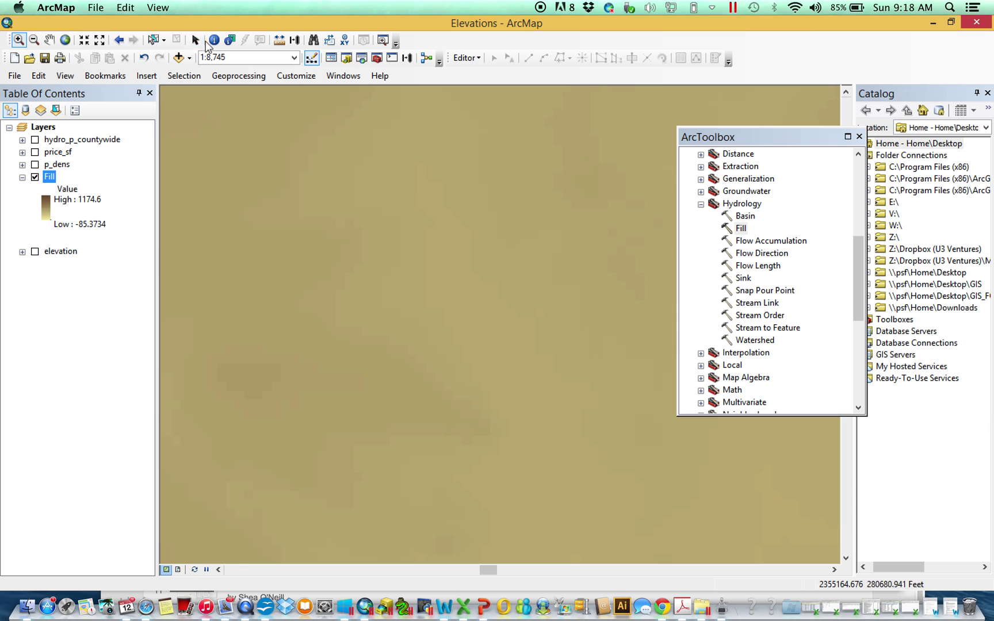
{"action": "left_click", "coordinate": [119, 40]}
{"action": "right_click", "coordinate": [49, 177]}
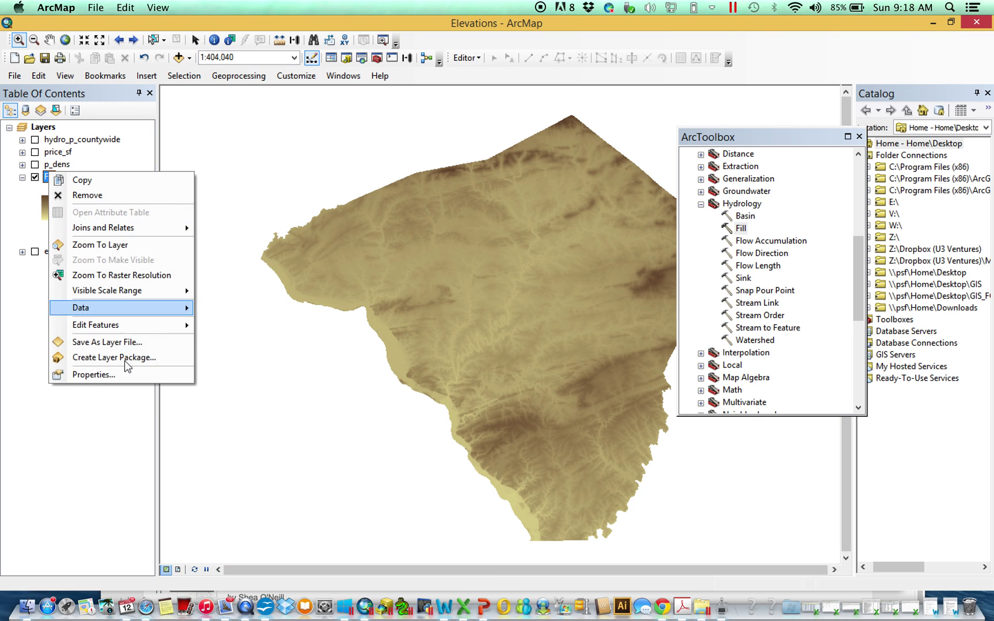
{"action": "left_click", "coordinate": [130, 377]}
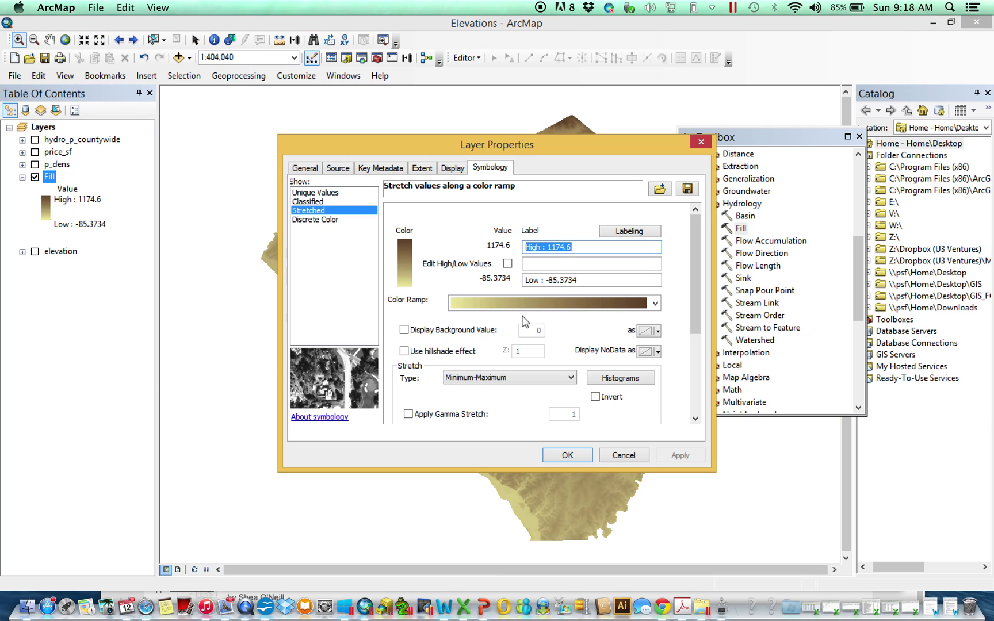
{"action": "left_click", "coordinate": [451, 352]}
{"action": "left_click", "coordinate": [567, 455]}
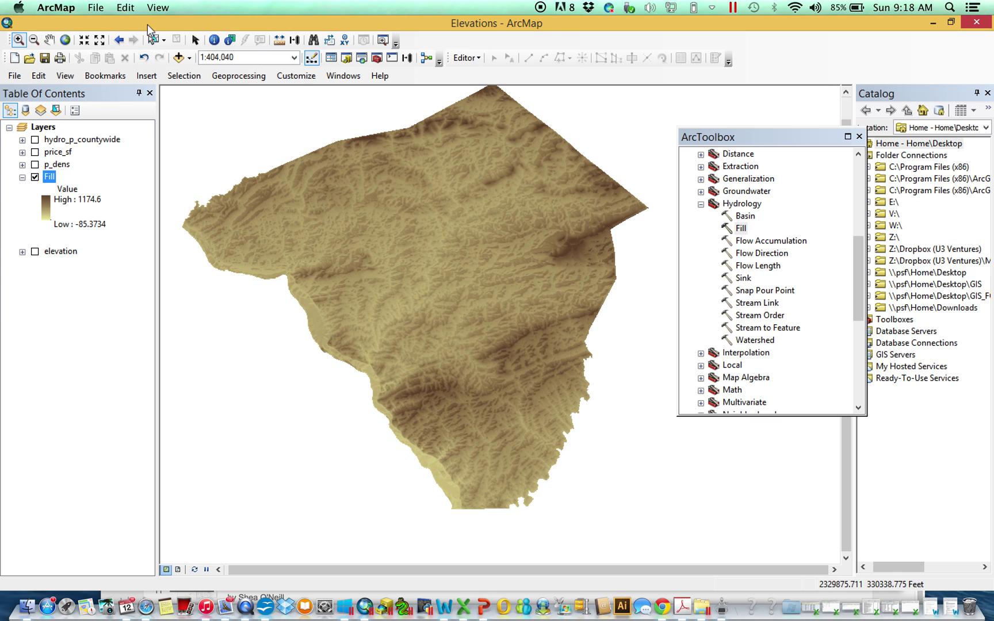
Remove the hillshade effect from the Fill layer
{"action": "right_click", "coordinate": [50, 177]}
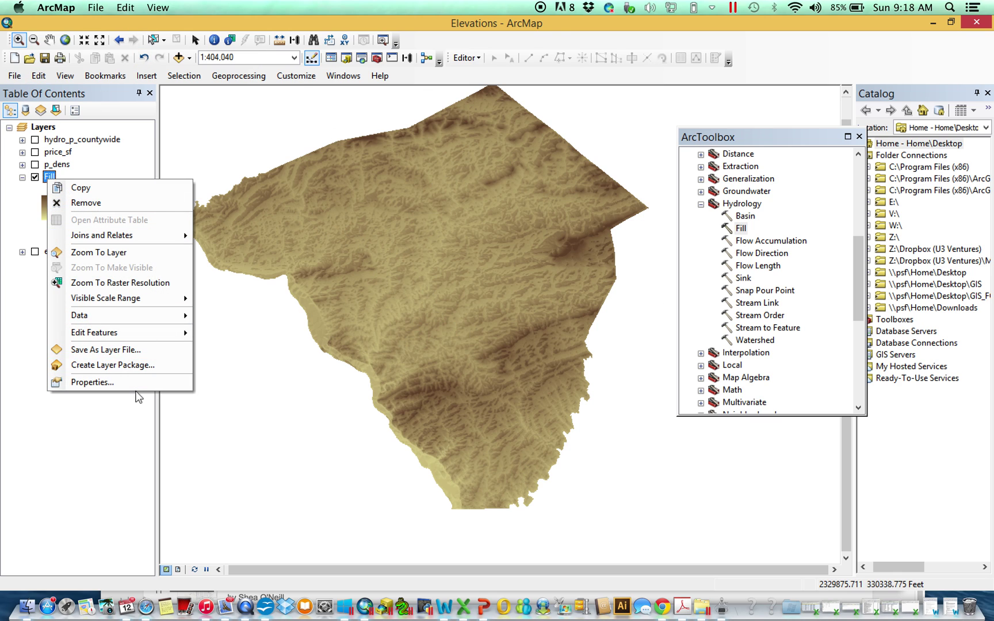
{"action": "left_click", "coordinate": [138, 384]}
{"action": "left_click", "coordinate": [444, 352]}
{"action": "left_click", "coordinate": [567, 455]}
Collapse the Hydrology toolset, open the Slope tool from the Surface toolset and move its dialog off the map
{"action": "left_click", "coordinate": [701, 205]}
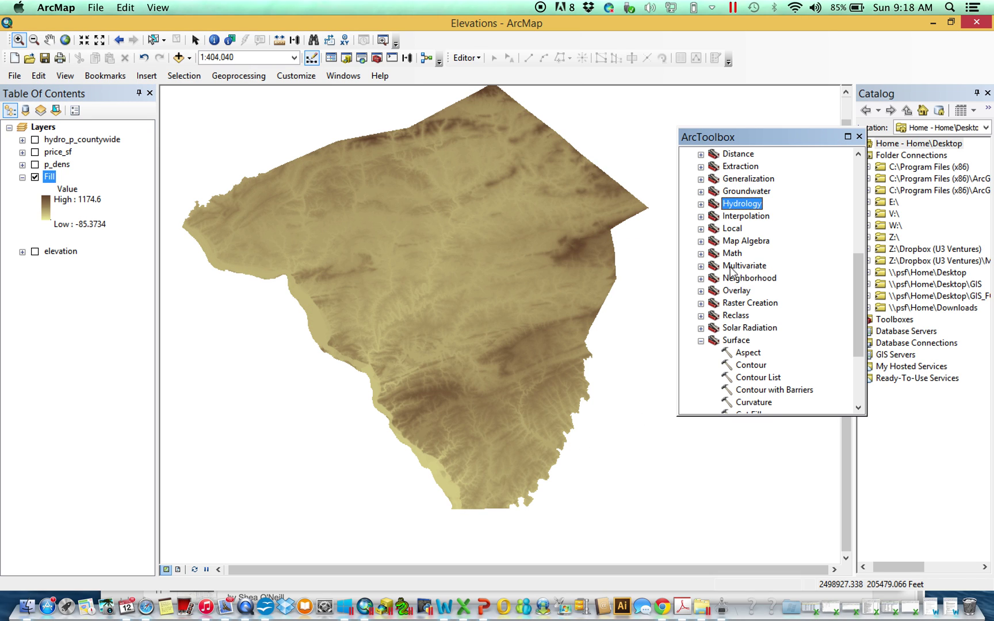
{"action": "scroll", "coordinate": [719, 360], "scroll_direction": "down", "scroll_amount": 3}
{"action": "left_click", "coordinate": [745, 341]}
{"action": "double_click", "coordinate": [745, 341]}
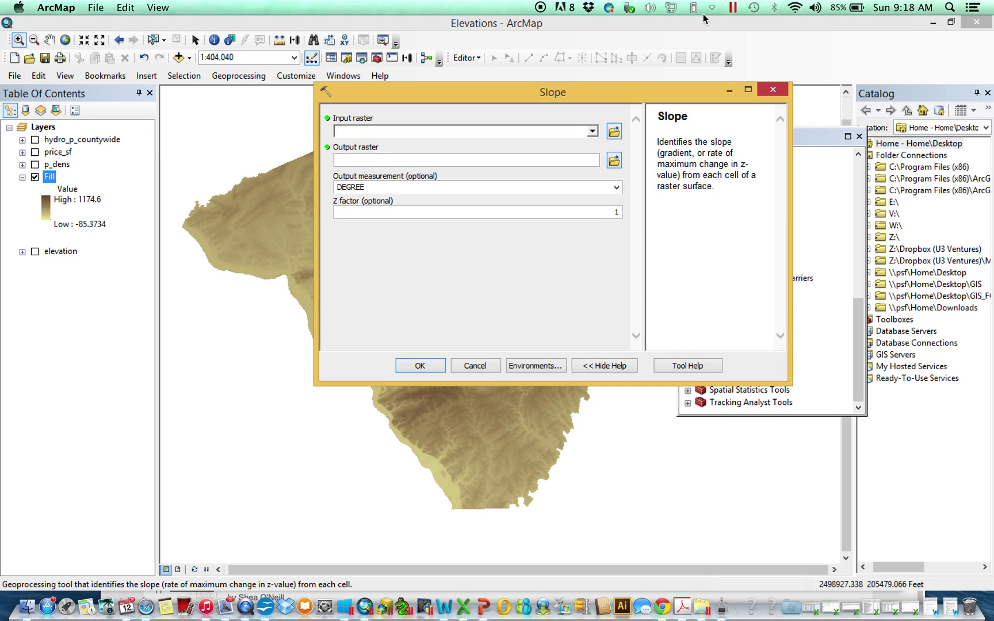
{"action": "left_click_drag", "start_coordinate": [595, 92], "coordinate": [806, 96]}
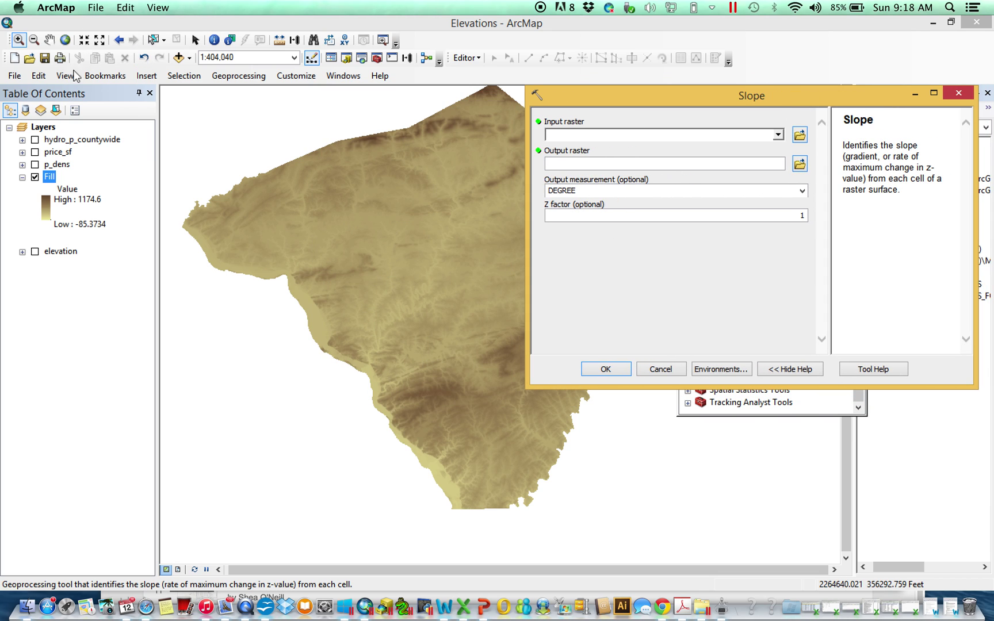
Examine the elevation layer's raw cell values close up with the Pixel Inspector, close it and return to the county extent
{"action": "left_click_drag", "start_coordinate": [371, 326], "coordinate": [377, 333]}
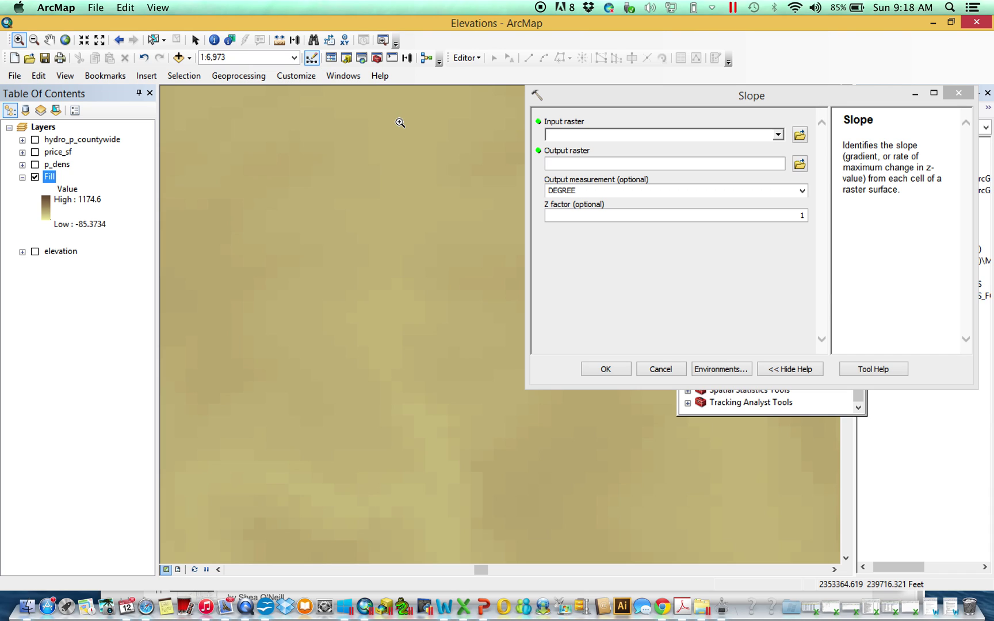
{"action": "left_click", "coordinate": [230, 39]}
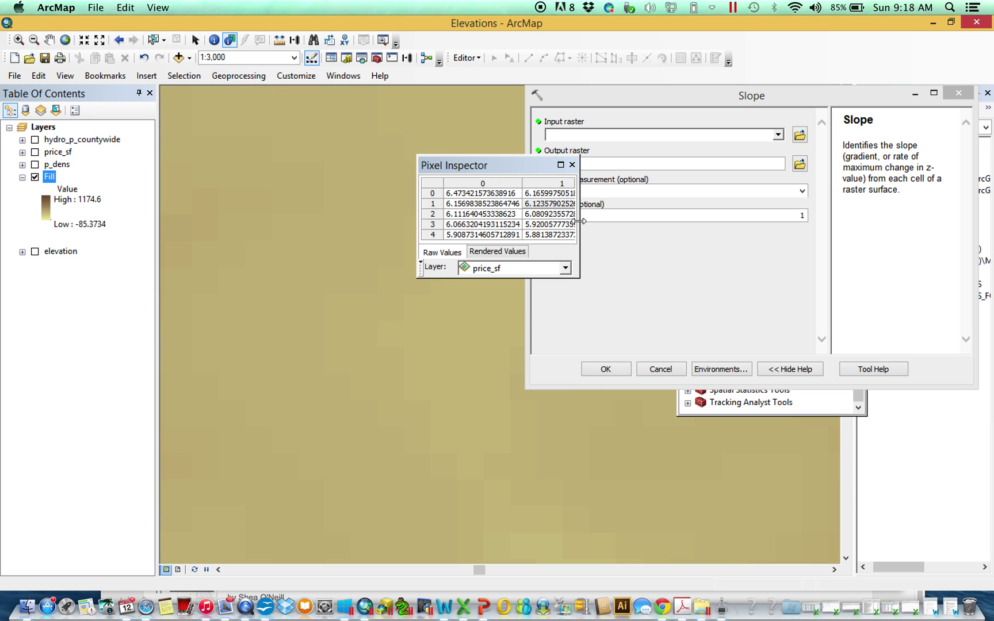
{"action": "left_click_drag", "start_coordinate": [581, 221], "coordinate": [553, 221]}
{"action": "left_click", "coordinate": [540, 268]}
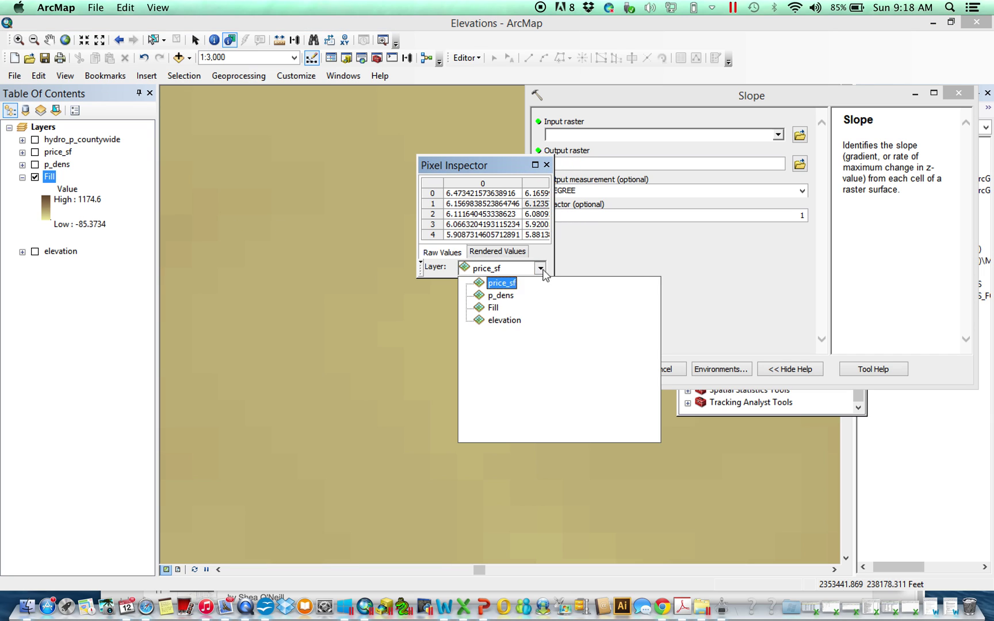
{"action": "left_click", "coordinate": [505, 320]}
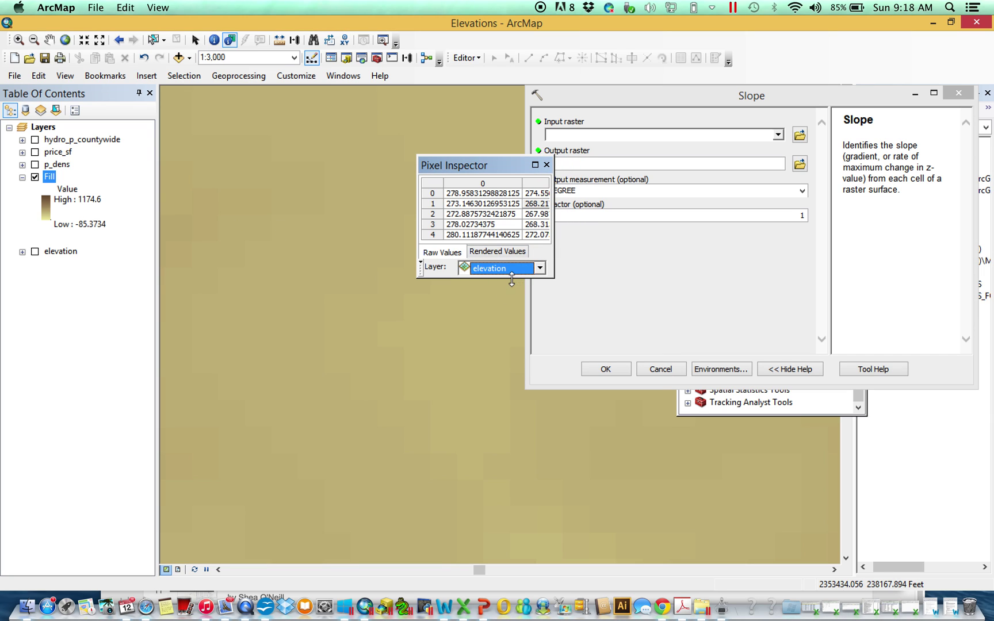
{"action": "mouse_move", "coordinate": [513, 280]}
{"action": "left_mouse_down"}
{"action": "mouse_move", "coordinate": [512, 257]}
{"action": "mouse_move", "coordinate": [513, 271]}
{"action": "left_mouse_up"}
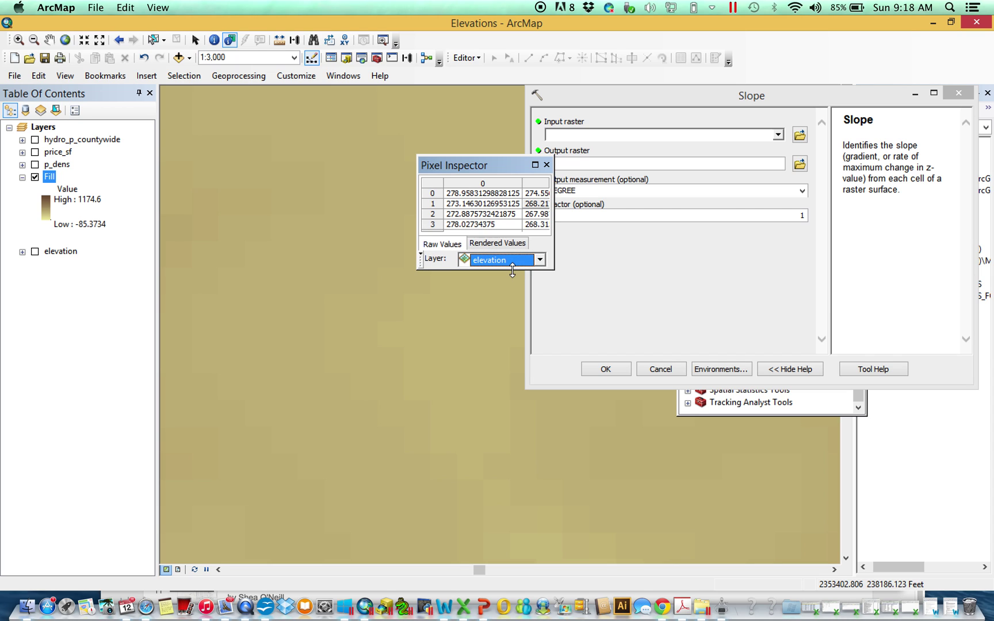
{"action": "left_click_drag", "start_coordinate": [553, 221], "coordinate": [616, 221]}
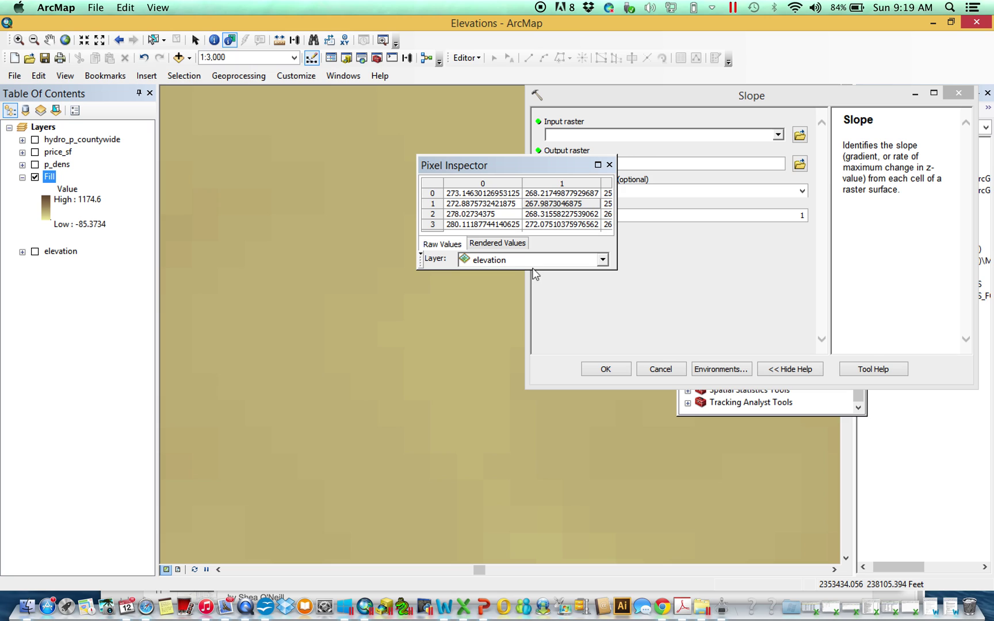
{"action": "left_click_drag", "start_coordinate": [532, 269], "coordinate": [532, 251]}
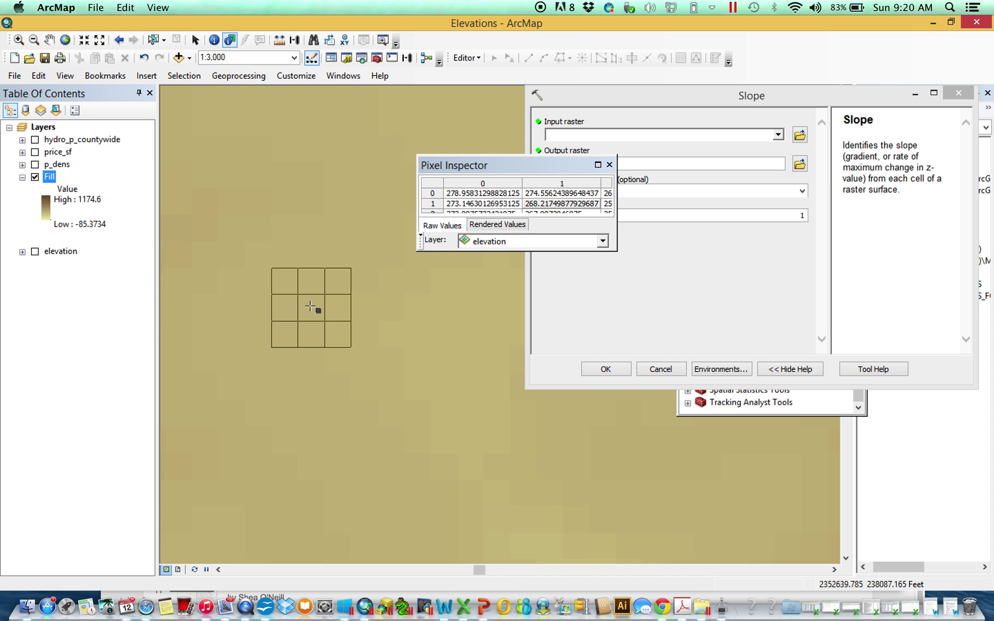
{"action": "left_click", "coordinate": [610, 165]}
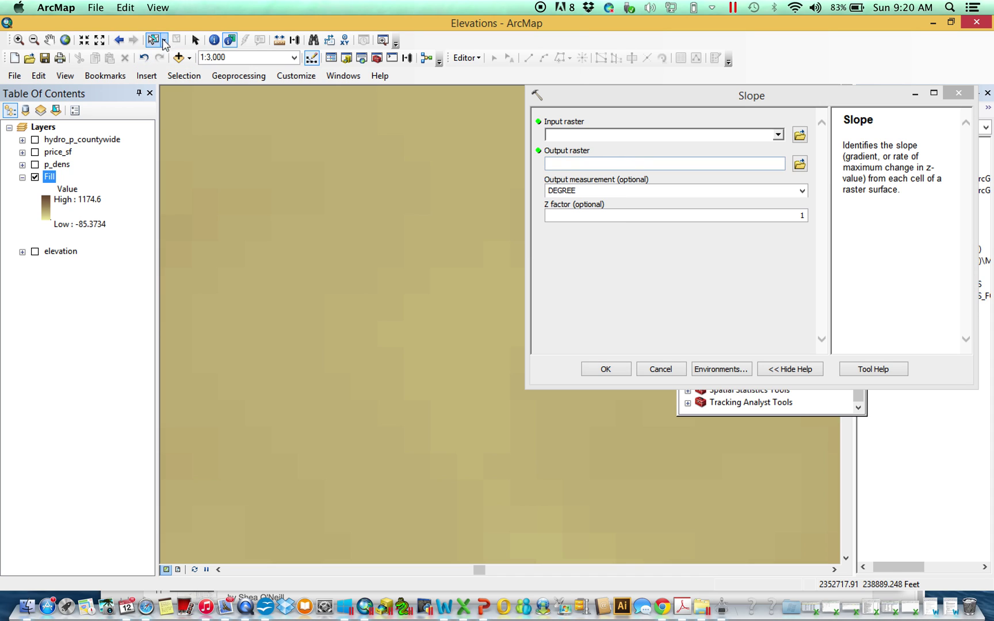
{"action": "left_click", "coordinate": [119, 39]}
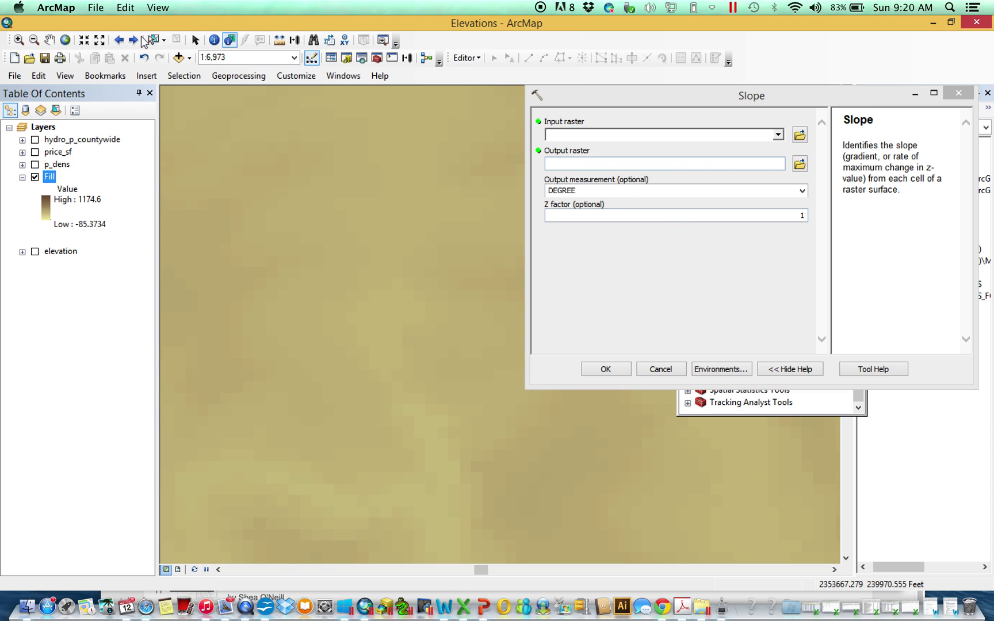
{"action": "left_click", "coordinate": [119, 40]}
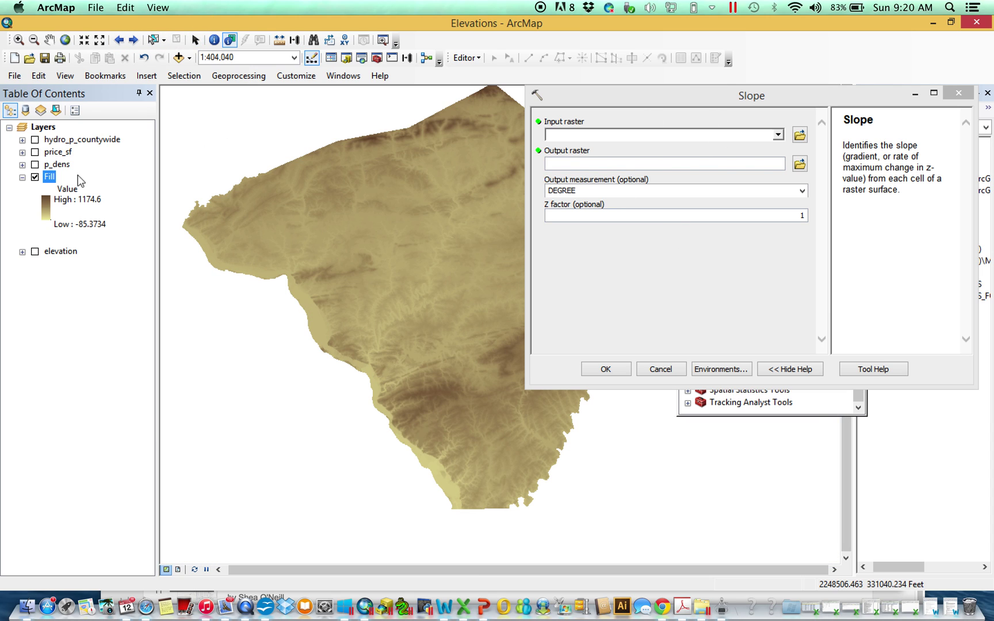
Run Slope on the Fill raster in DEGREE with Z factor 1, saving the output as slope in the Video_Outputs folder
{"action": "left_click", "coordinate": [800, 165]}
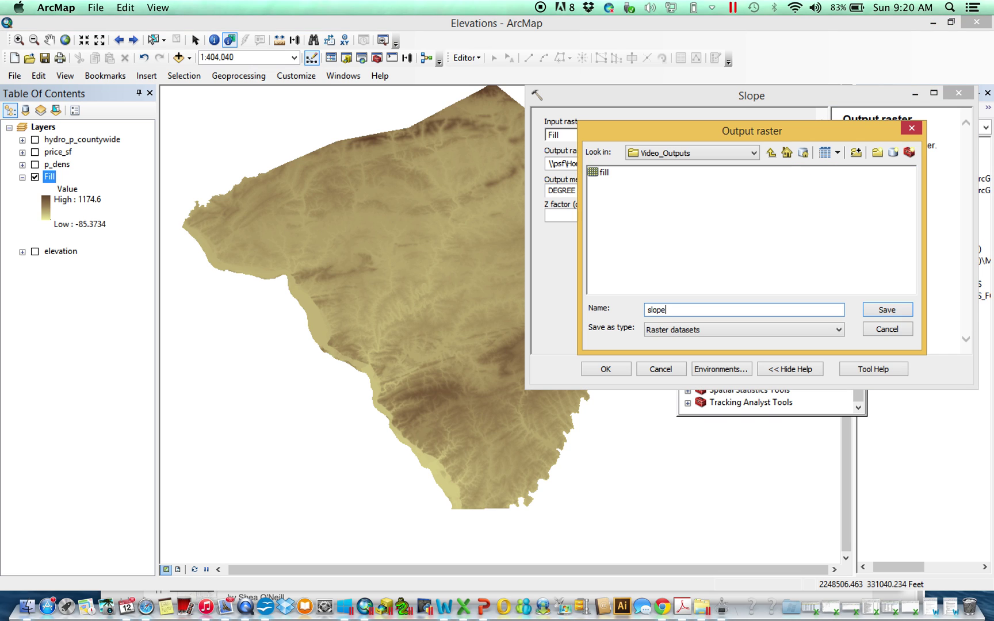
{"action": "key", "text": "Return"}
{"action": "left_click", "coordinate": [801, 191]}
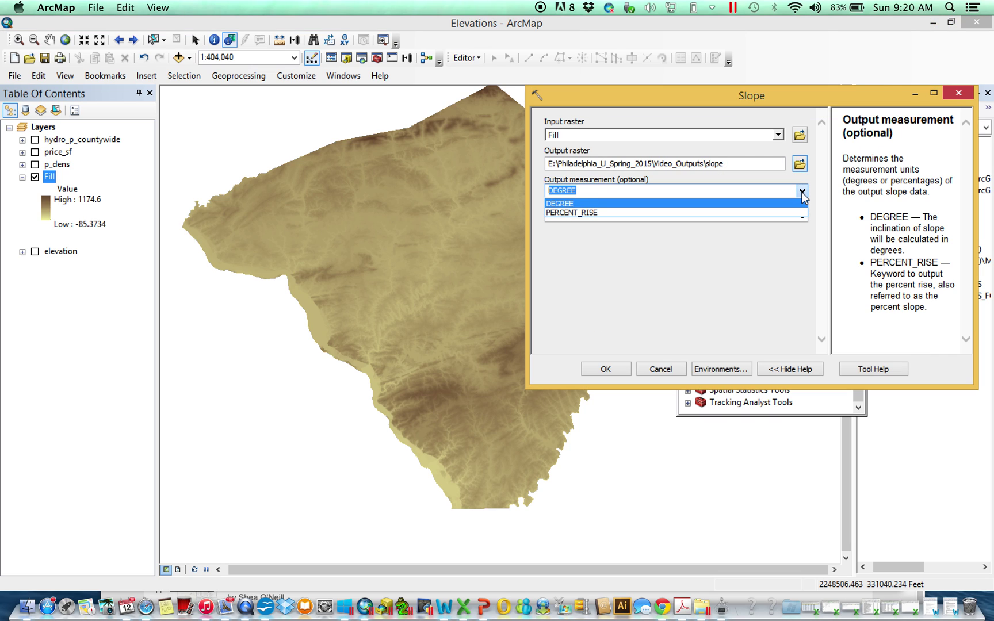
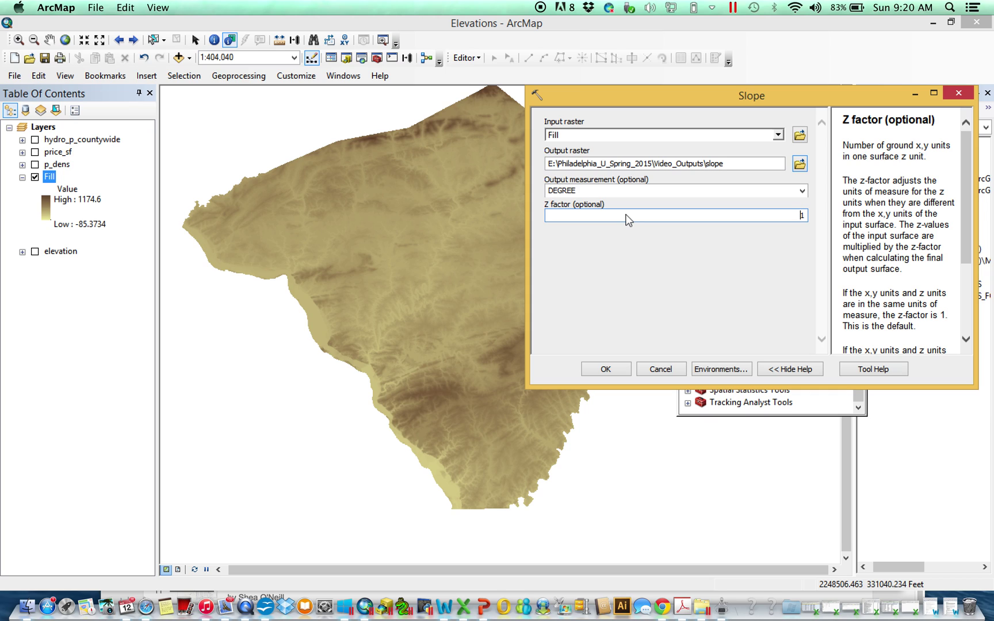
{"action": "left_click", "coordinate": [627, 219]}
{"action": "left_click", "coordinate": [686, 191]}
{"action": "left_click", "coordinate": [803, 190]}
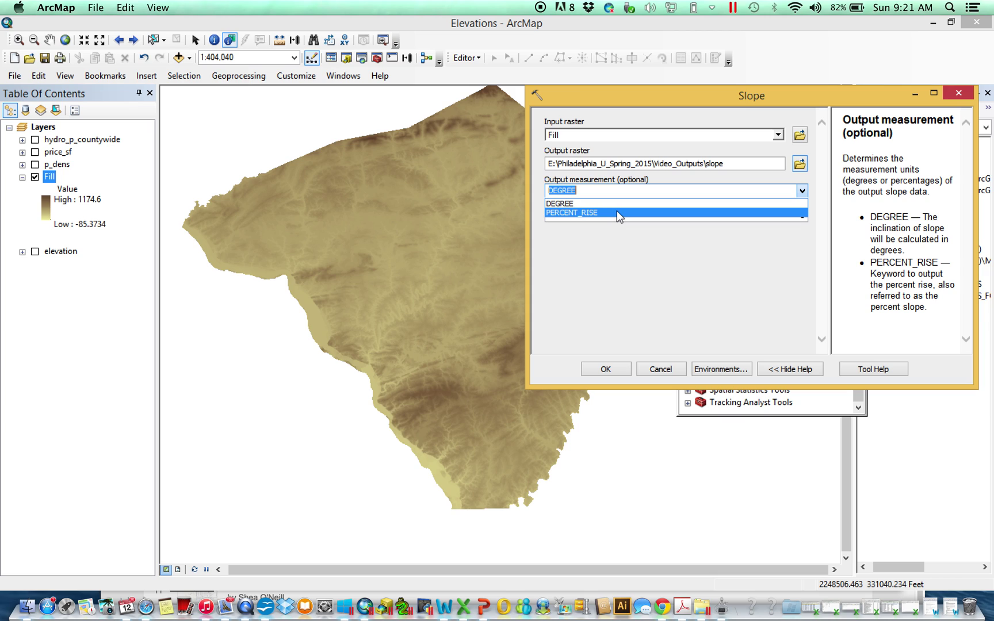
{"action": "left_click", "coordinate": [679, 250]}
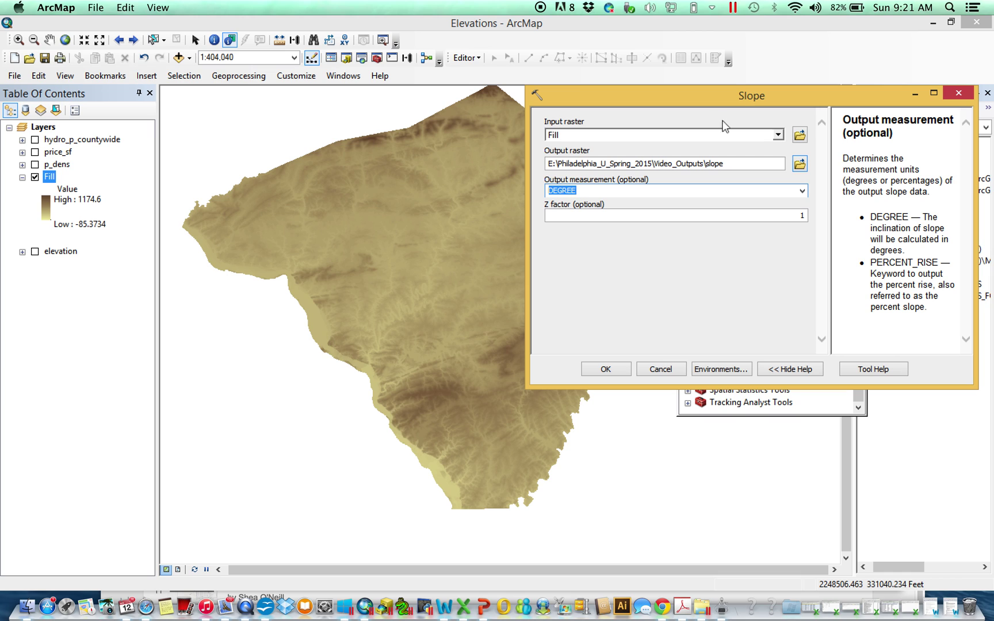
{"action": "left_click", "coordinate": [609, 369]}
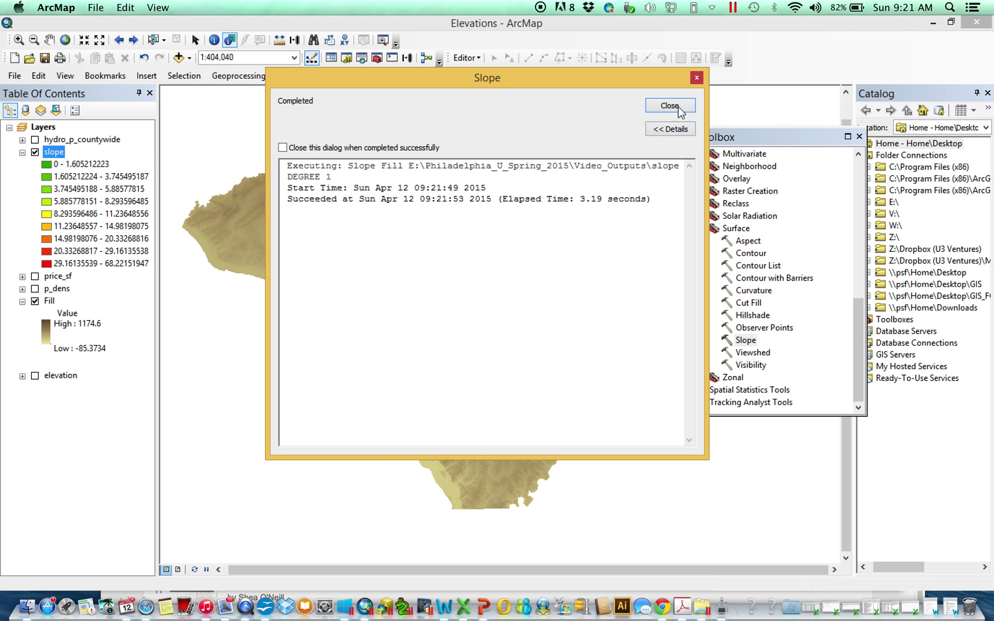
{"action": "left_click", "coordinate": [671, 106]}
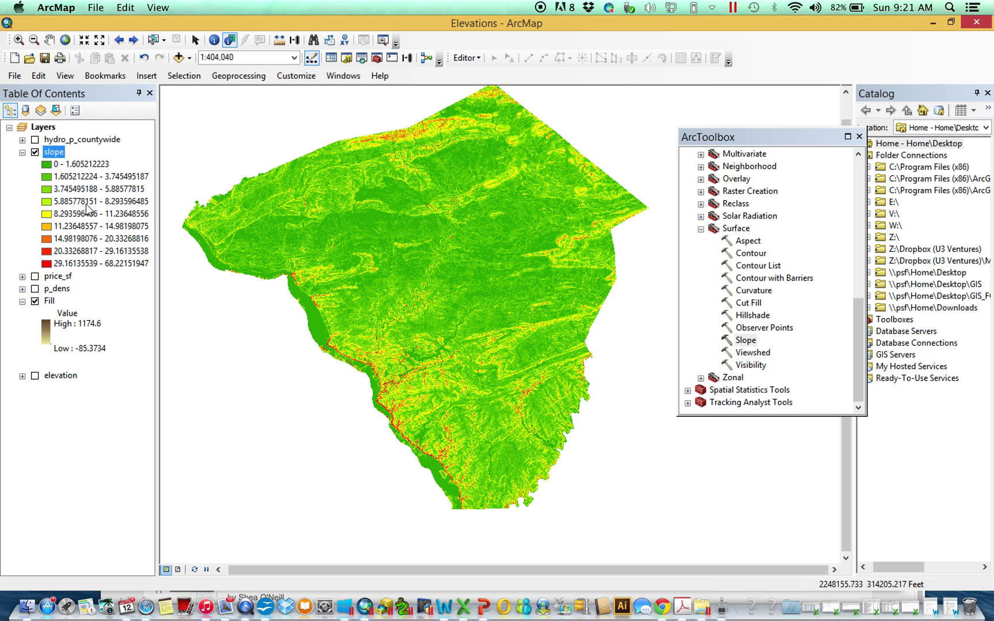
Open the slope layer's classification settings and set the number of classes to 4
{"action": "right_click", "coordinate": [60, 152]}
{"action": "left_click", "coordinate": [123, 355]}
{"action": "left_click", "coordinate": [657, 254]}
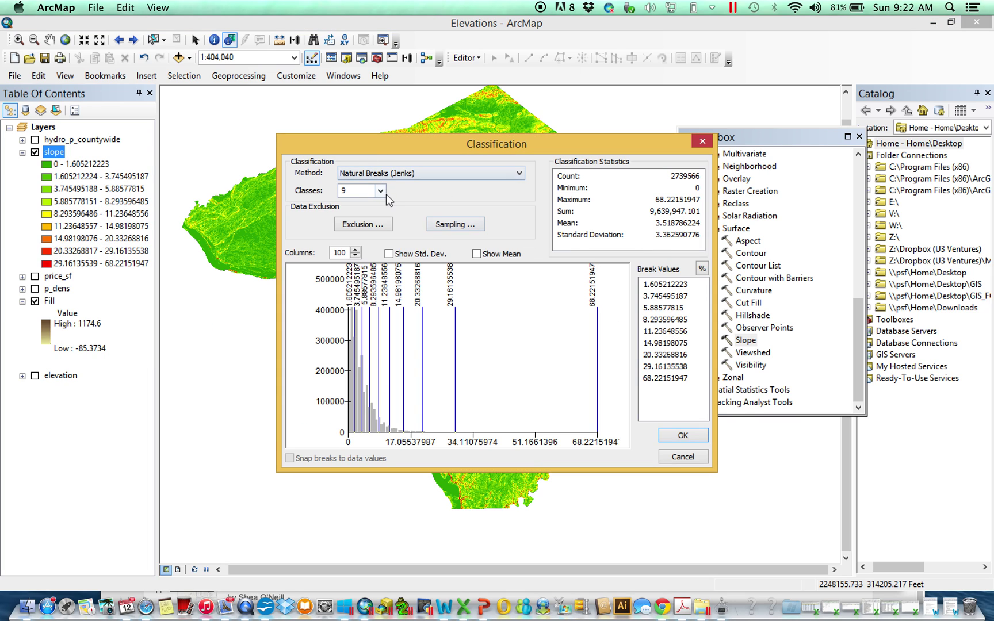
{"action": "left_click", "coordinate": [382, 192]}
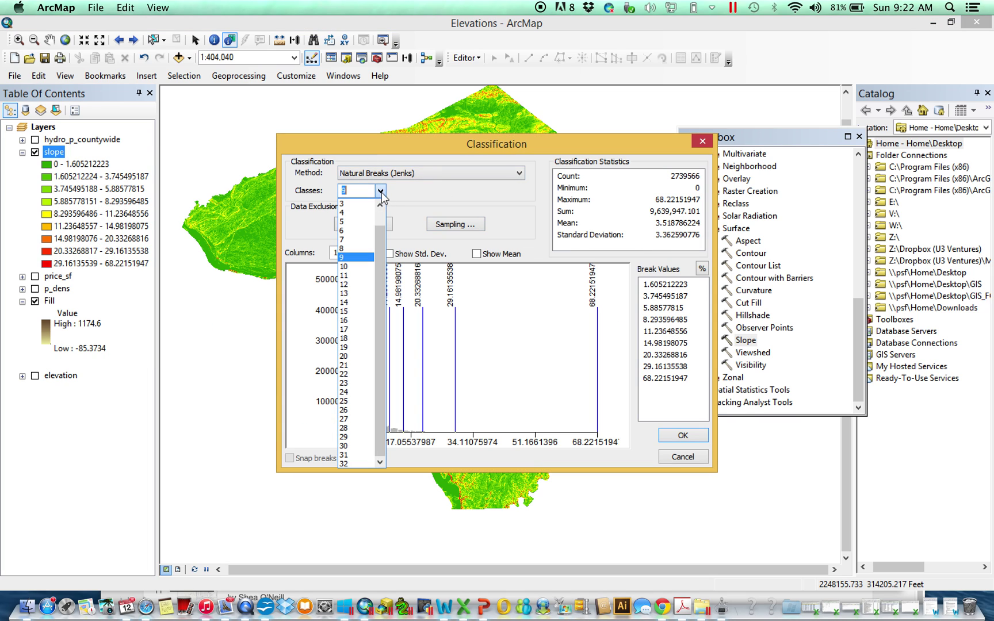
{"action": "left_click", "coordinate": [357, 213]}
Set the first three slope class break values to 2, 5 and 10, and apply the classification to the layer
{"action": "left_click", "coordinate": [674, 286]}
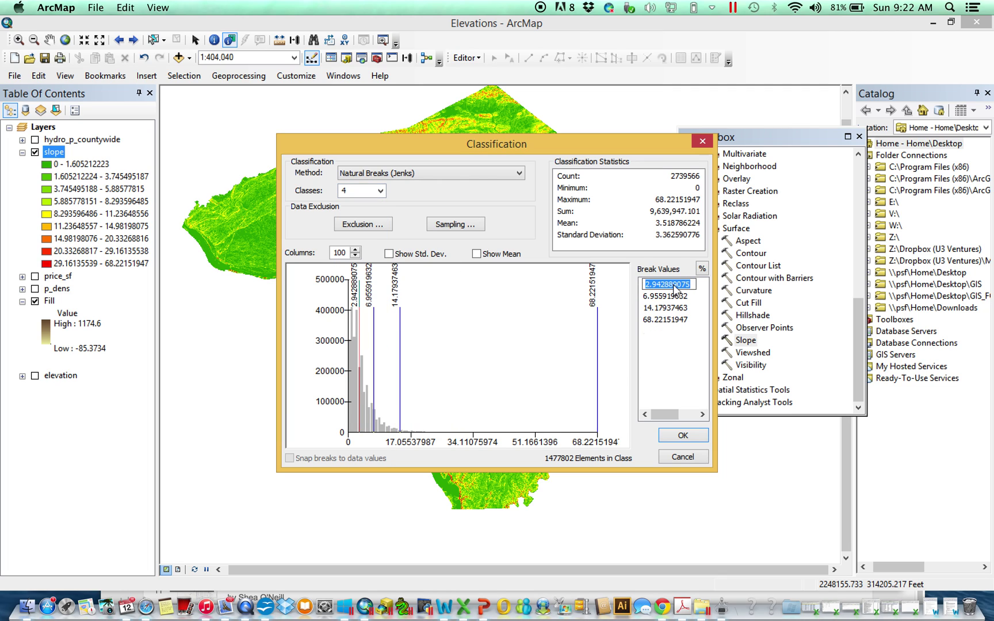
{"action": "type", "text": "3"}
{"action": "key", "text": "Return"}
{"action": "type", "text": "2"}
{"action": "key", "text": "Return"}
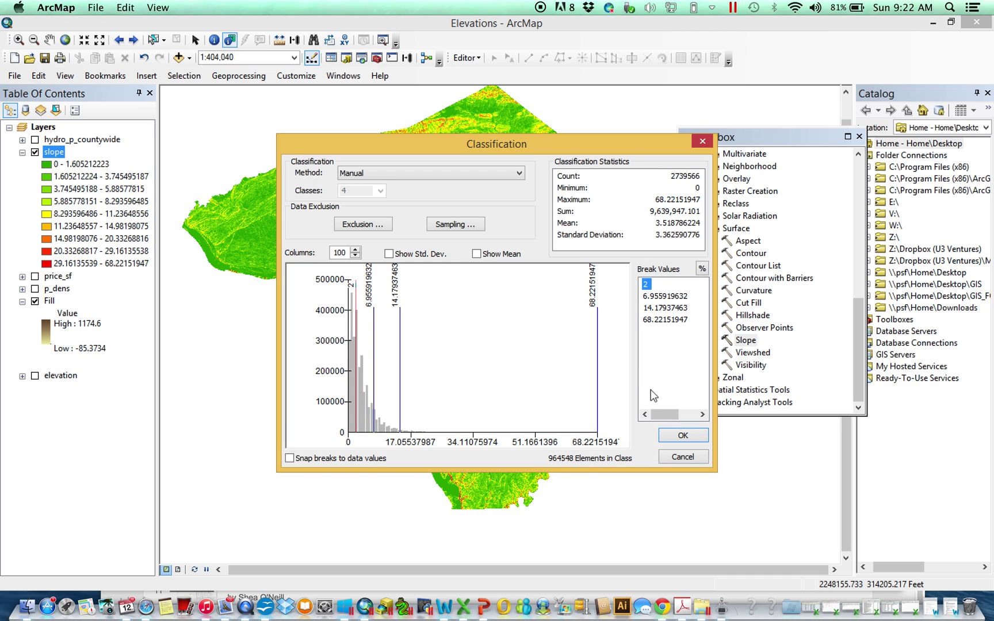
{"action": "left_click", "coordinate": [669, 297]}
{"action": "type", "text": "5"}
{"action": "key", "text": "Return"}
{"action": "left_click", "coordinate": [659, 309]}
{"action": "type", "text": "10"}
{"action": "key", "text": "Return"}
{"action": "left_click", "coordinate": [682, 435]}
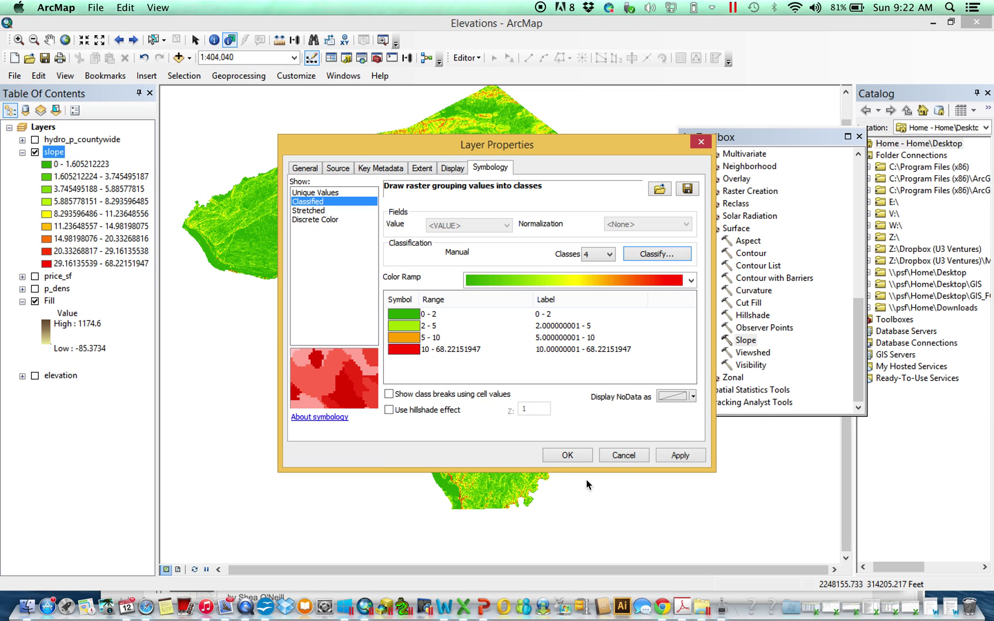
{"action": "left_click", "coordinate": [568, 455]}
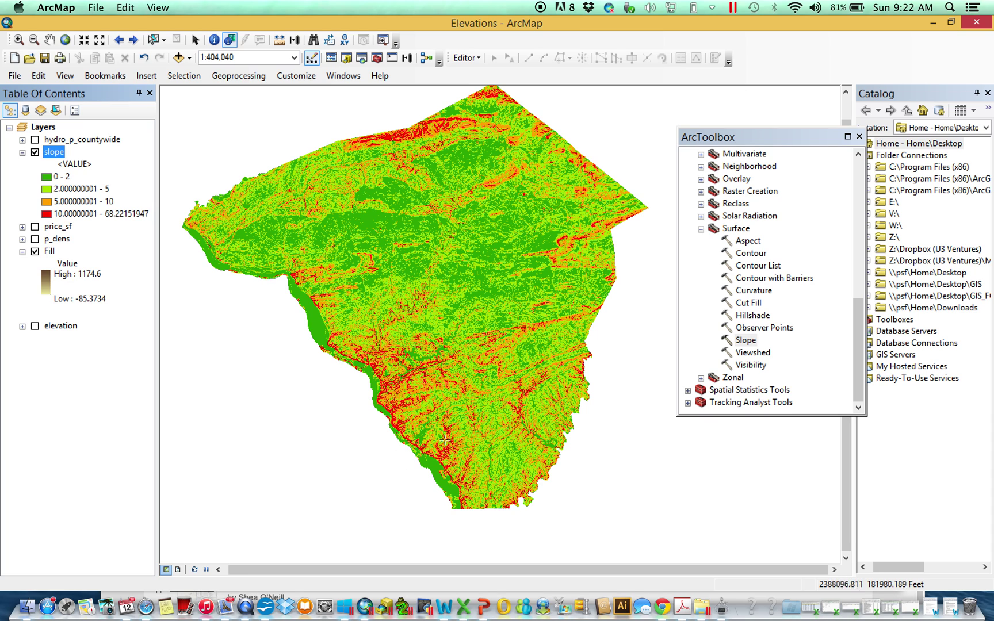
Compare the slope classes with the hydro_p_countywide water features, and hide that layer again
{"action": "left_click", "coordinate": [35, 140]}
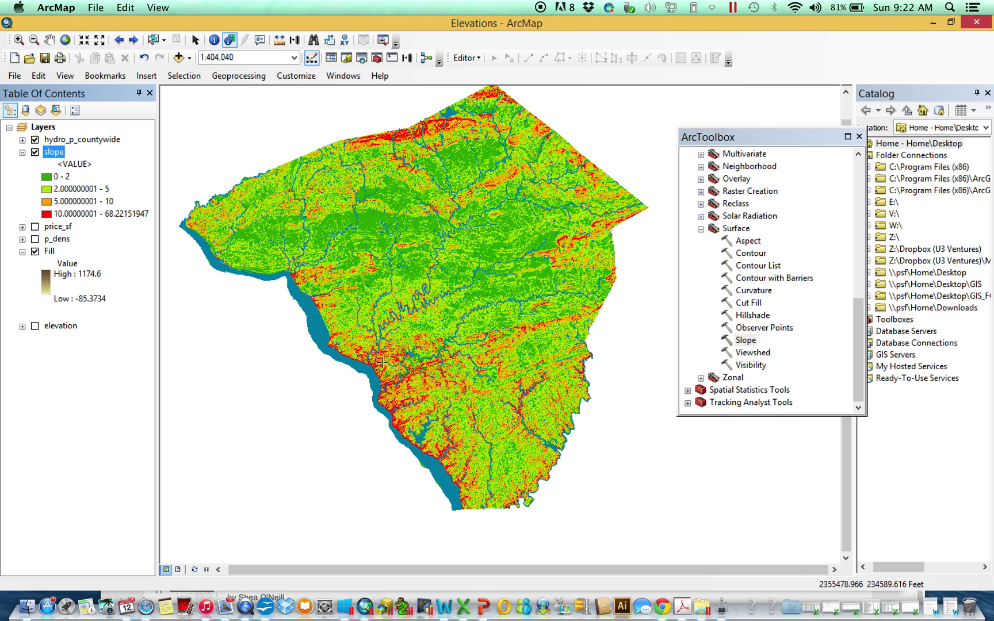
{"action": "left_click", "coordinate": [35, 139]}
Hide the slope layer and run Aspect on the Fill raster, saving the output as aspect in the Video_Outputs folder
{"action": "left_click", "coordinate": [22, 152]}
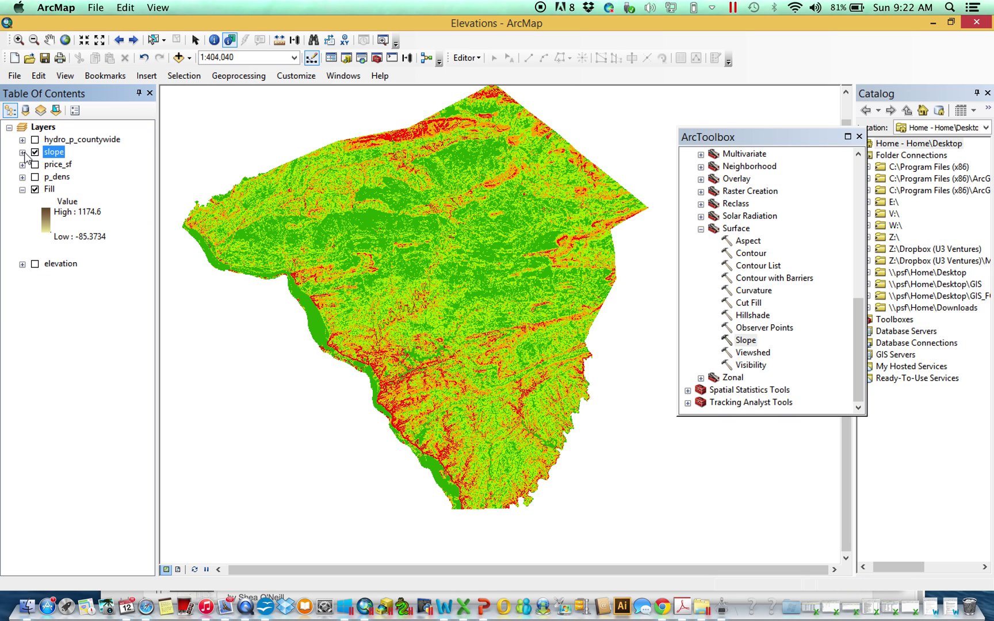
{"action": "left_click", "coordinate": [748, 244]}
{"action": "double_click", "coordinate": [748, 244]}
{"action": "left_click_drag", "start_coordinate": [684, 80], "coordinate": [552, 108]}
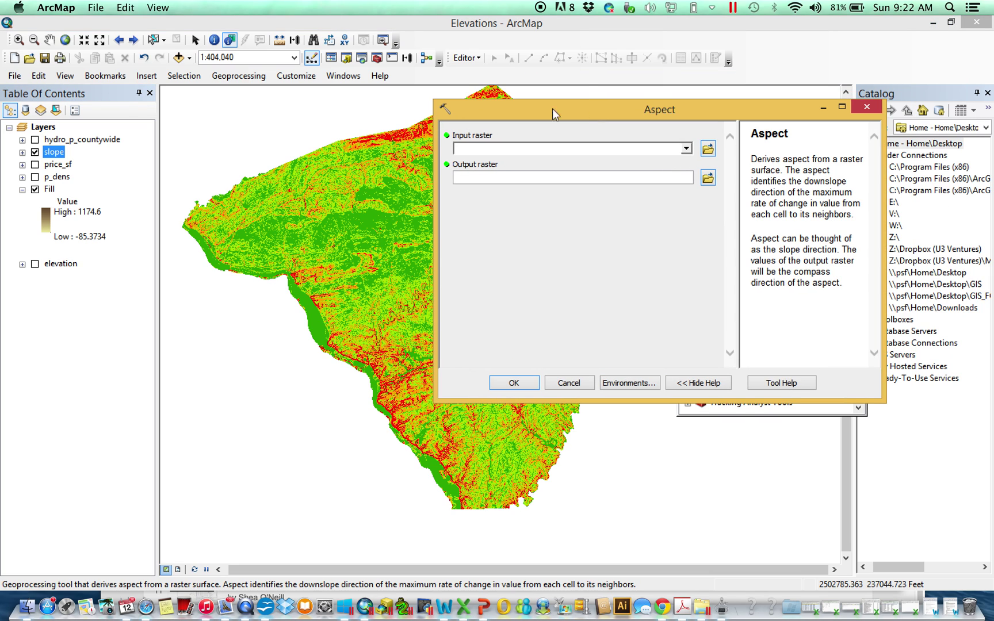
{"action": "left_click", "coordinate": [35, 152]}
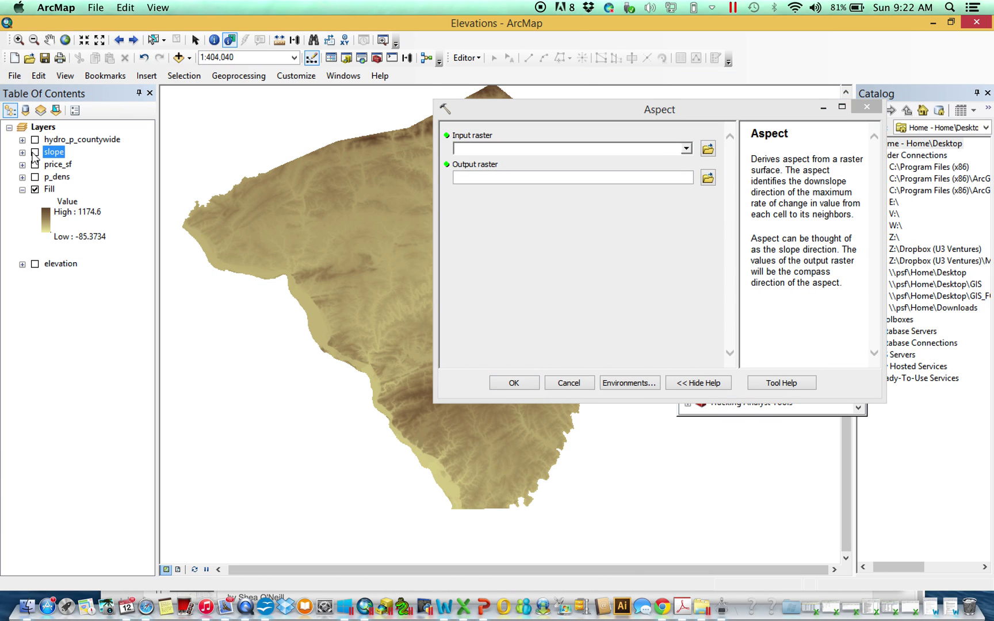
{"action": "left_click", "coordinate": [50, 189]}
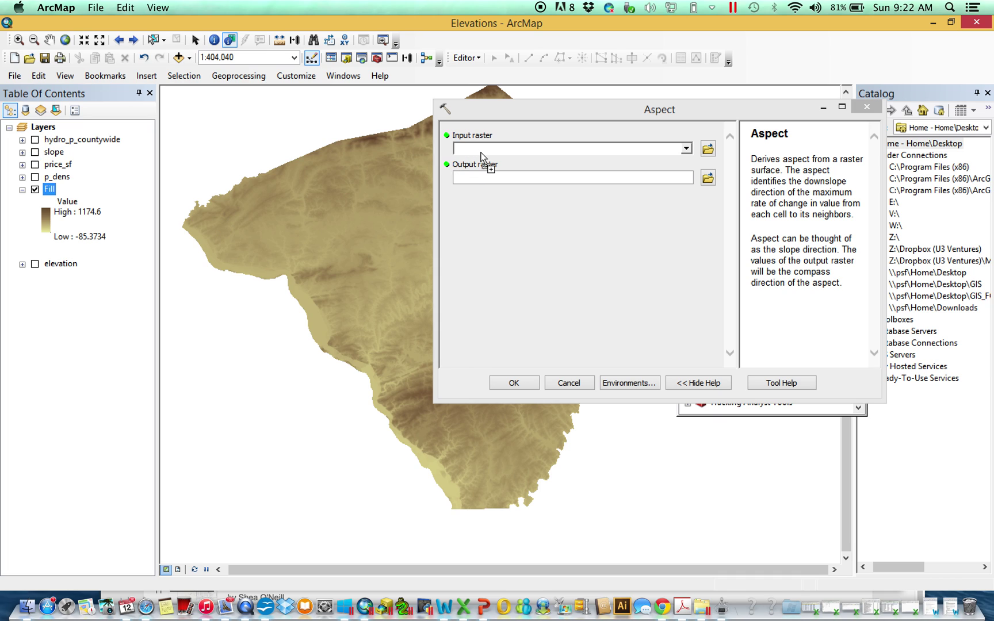
{"action": "left_click", "coordinate": [708, 177]}
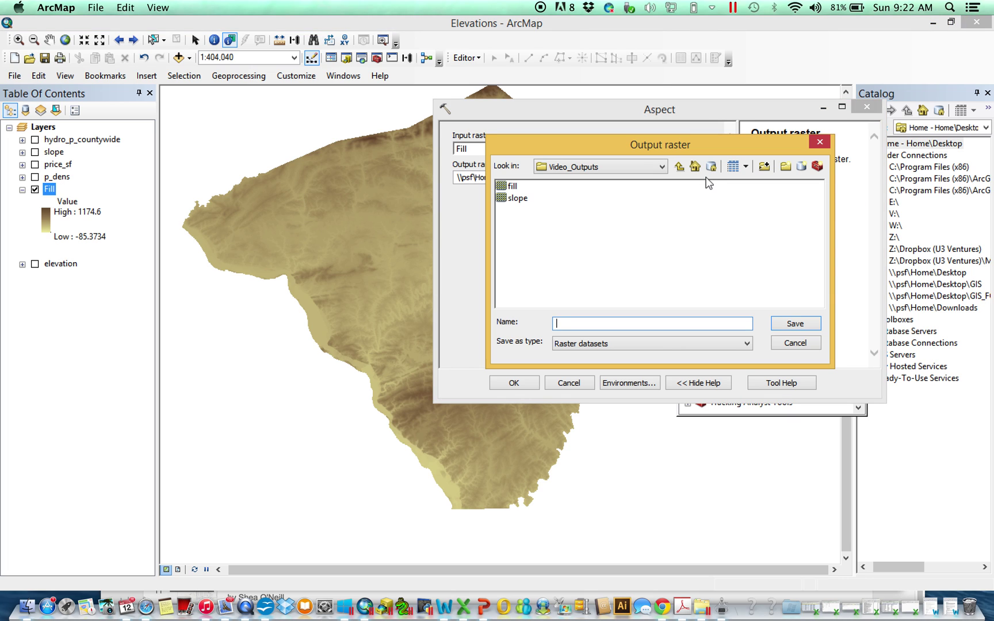
{"action": "type", "text": "aspect"}
{"action": "key", "text": "Return"}
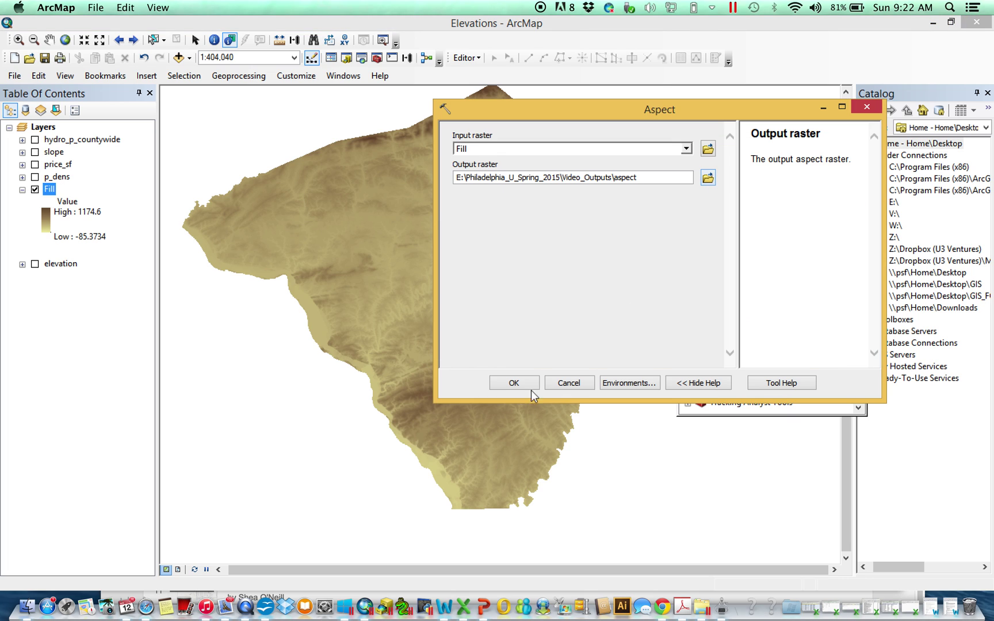
{"action": "left_click", "coordinate": [515, 381]}
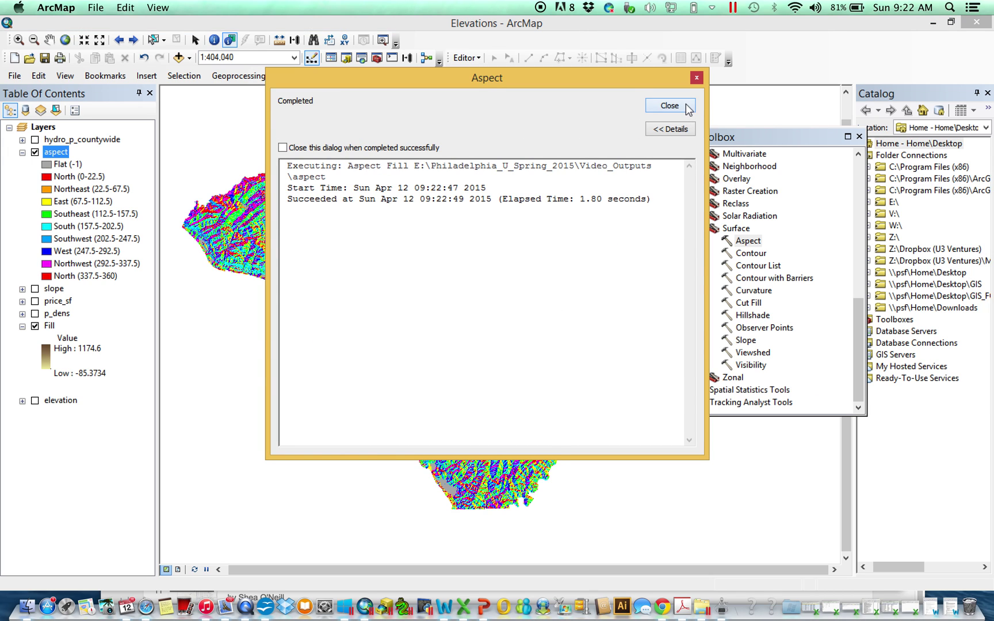
{"action": "left_click", "coordinate": [687, 108]}
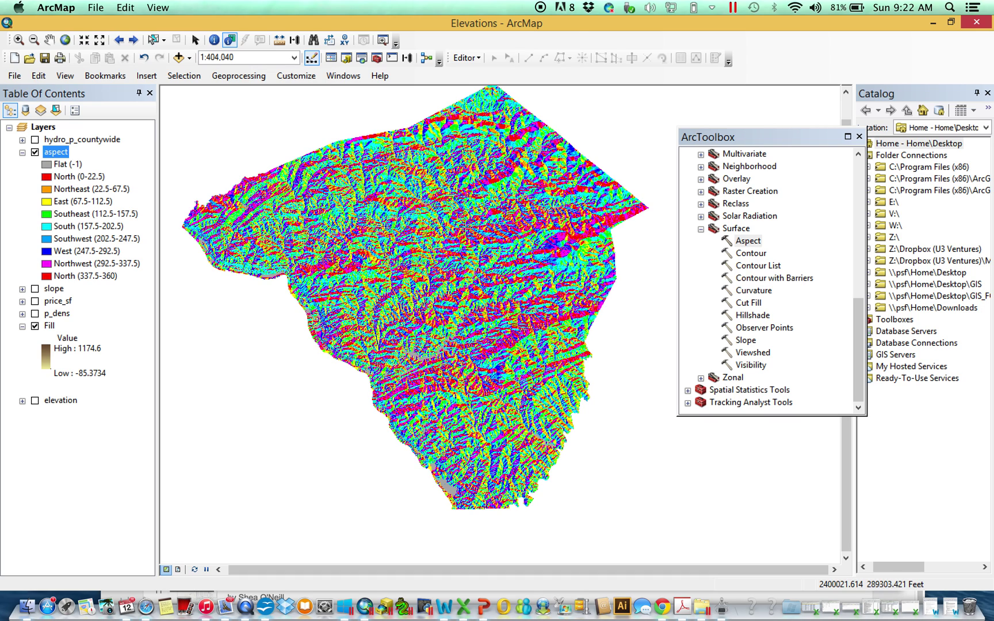
Open the Reclassify tool from the Reclass toolset and use the aspect raster as its input with the Value field
{"action": "left_click", "coordinate": [65, 183]}
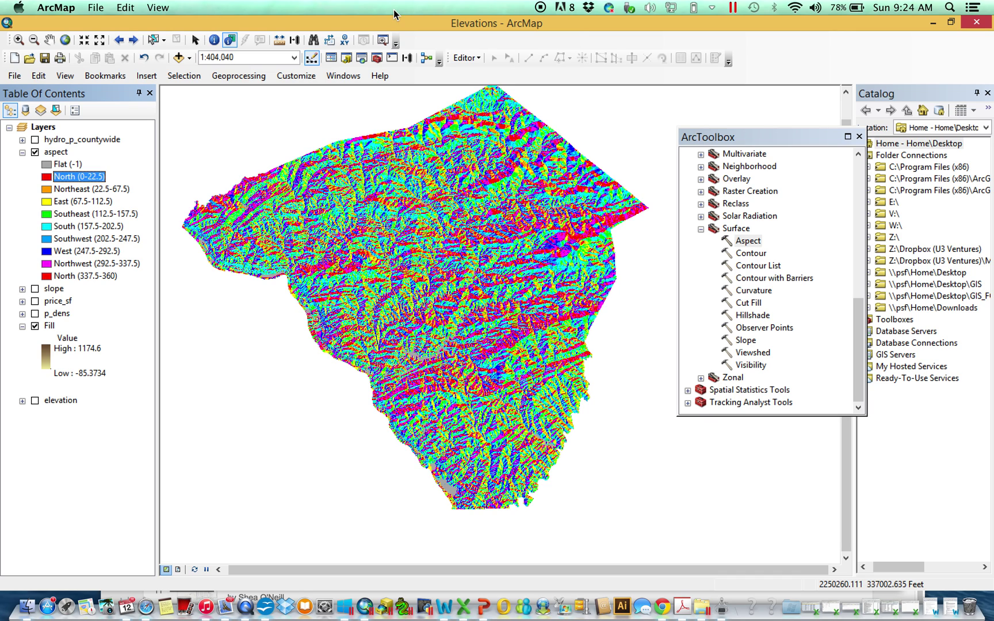
{"action": "double_click", "coordinate": [725, 230]}
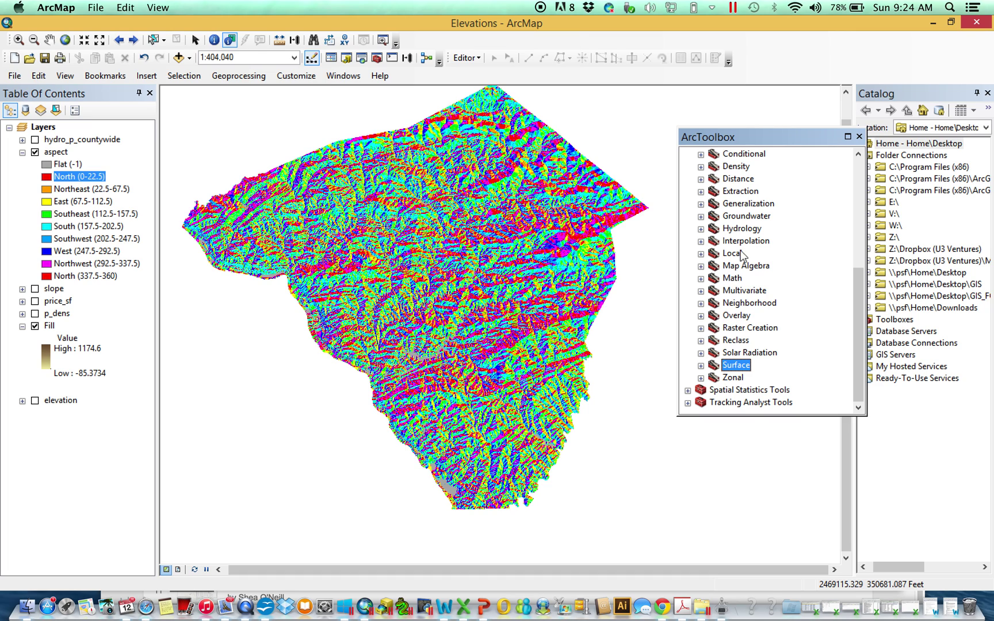
{"action": "left_click", "coordinate": [700, 340]}
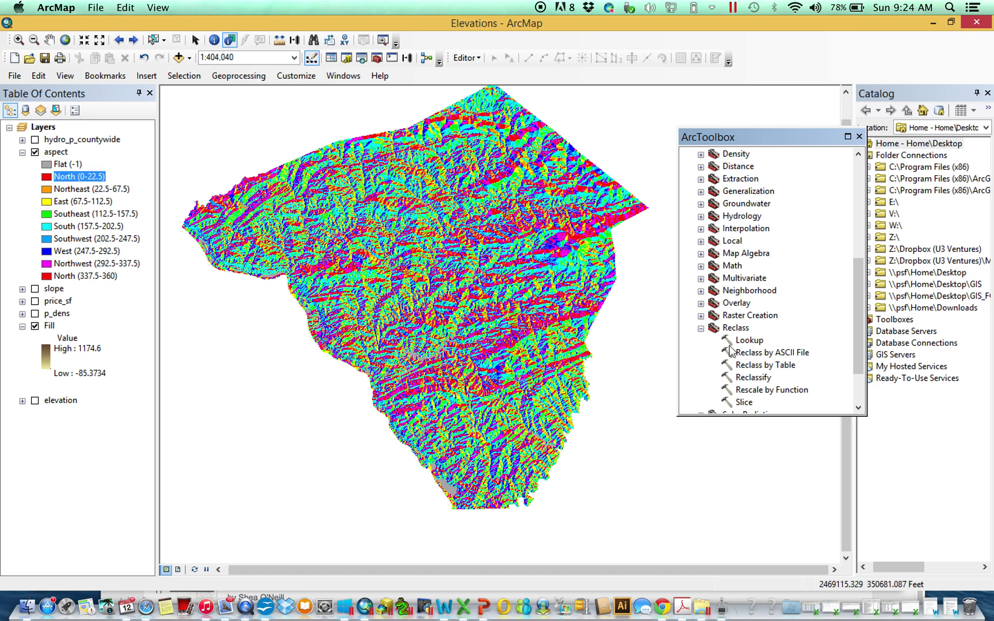
{"action": "double_click", "coordinate": [753, 377]}
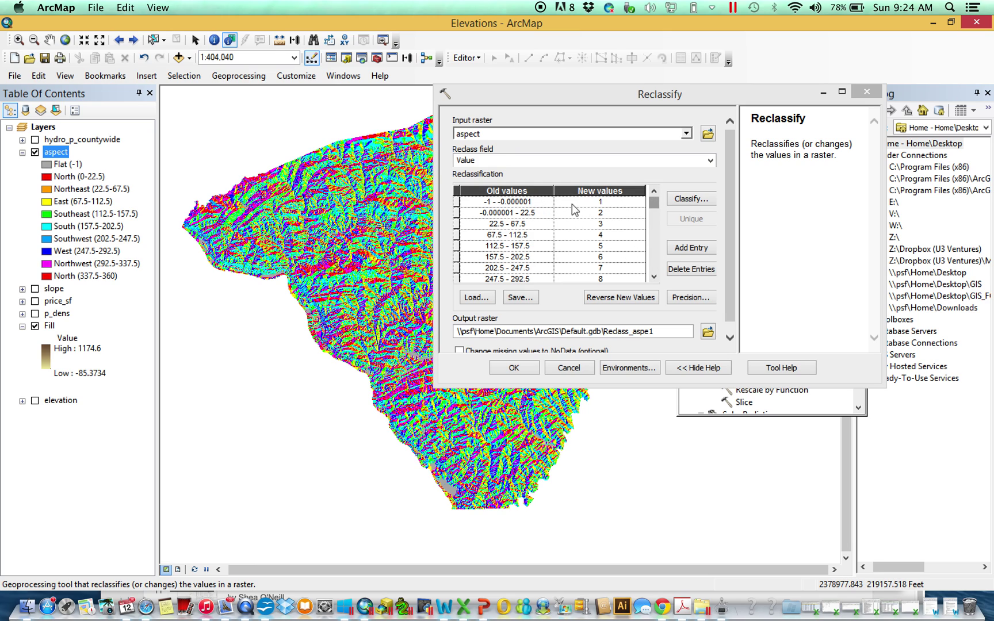
Delete every aspect range from the reclassification table except the south-facing 157.5 - 202.5 entry and NoData
{"action": "left_click", "coordinate": [655, 202]}
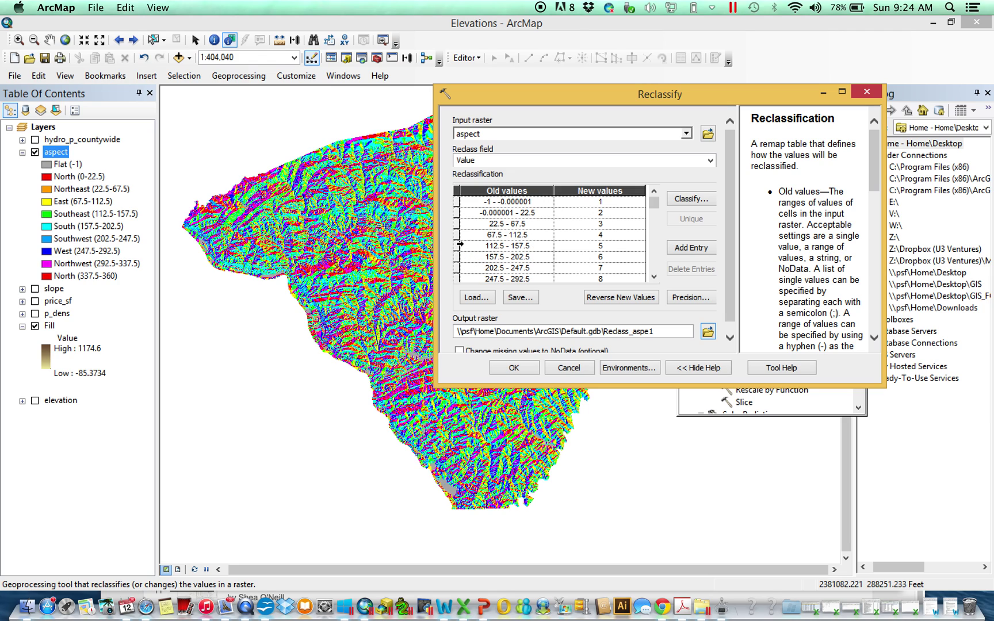
{"action": "left_click", "coordinate": [455, 246]}
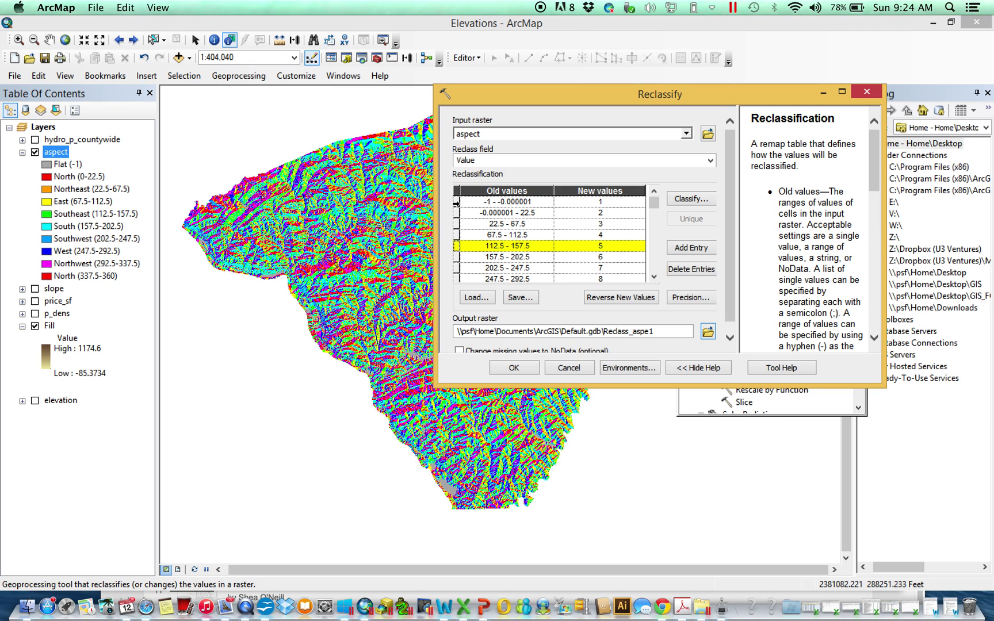
{"action": "left_click", "coordinate": [456, 203], "text": "shift"}
{"action": "left_click", "coordinate": [691, 269]}
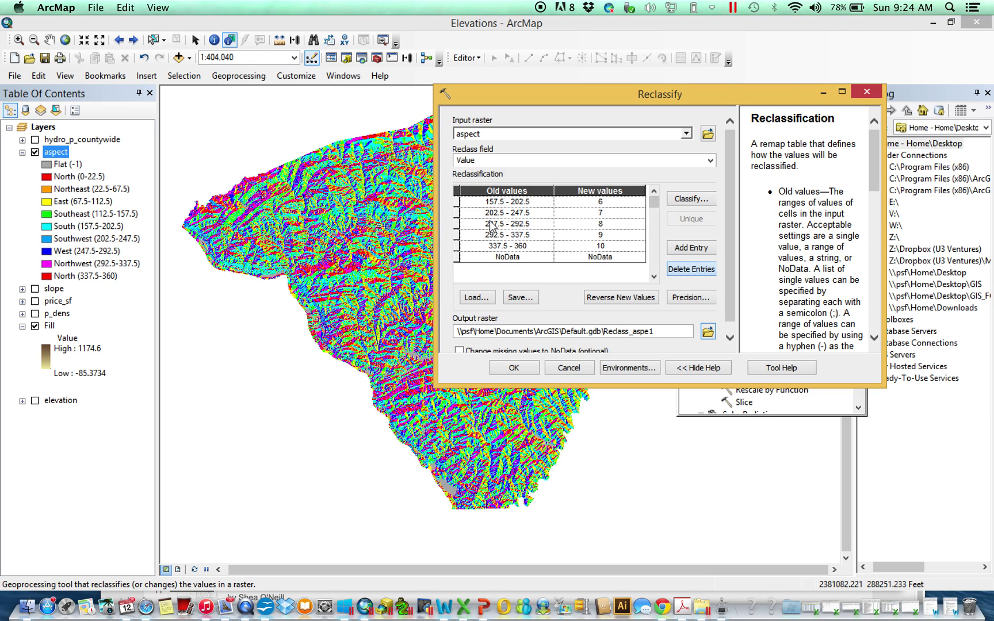
{"action": "left_click", "coordinate": [456, 213]}
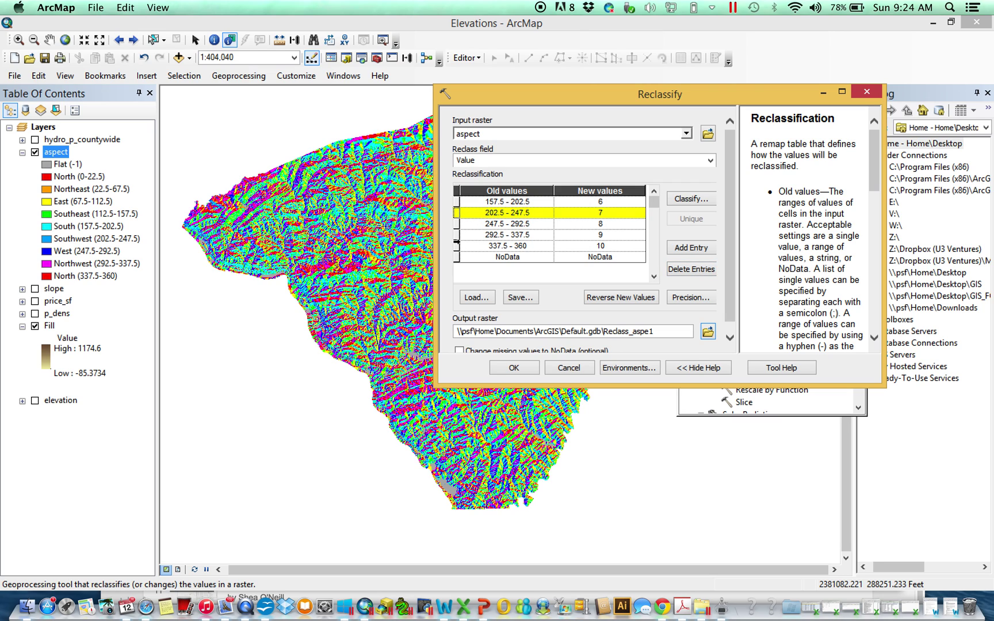
{"action": "left_click", "coordinate": [456, 245], "text": "shift"}
{"action": "left_click", "coordinate": [691, 269]}
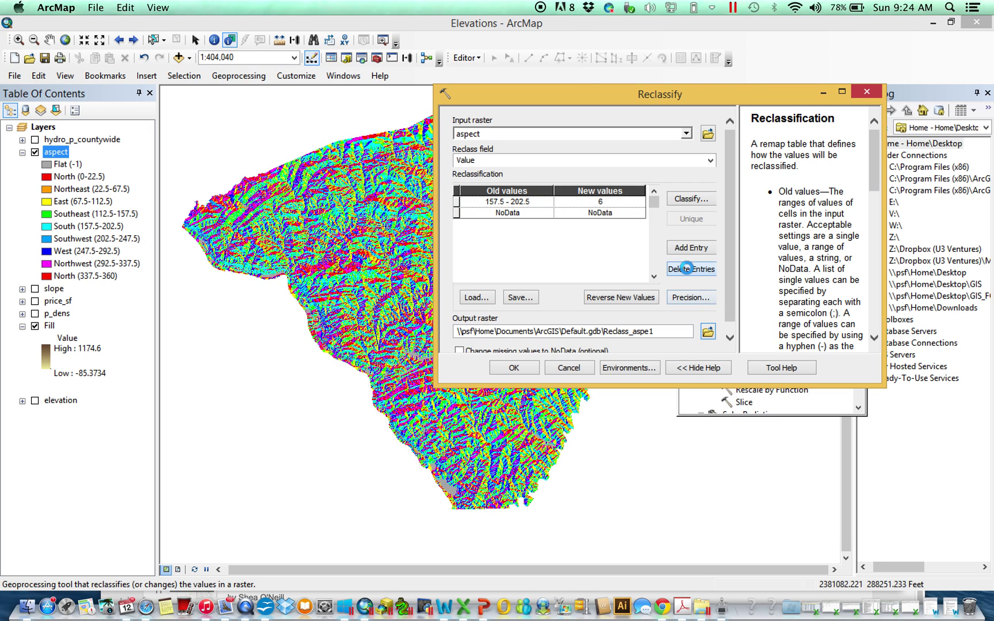
Enable changing missing values to NoData and set the new value of the 157.5 - 202.5 range to 1
{"action": "left_click", "coordinate": [498, 349]}
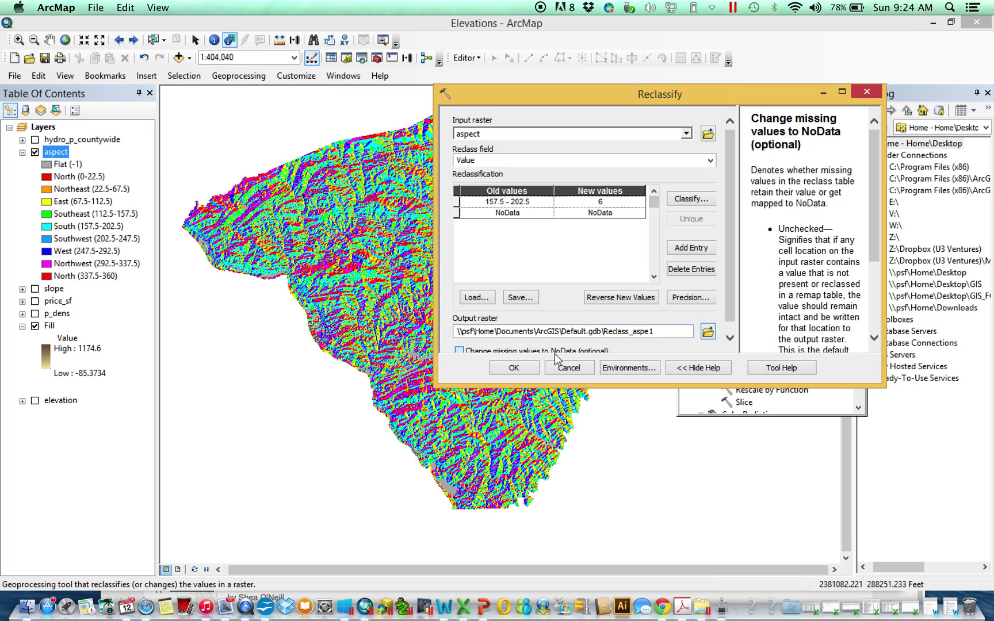
{"action": "left_click_drag", "start_coordinate": [637, 388], "coordinate": [638, 448]}
{"action": "left_click", "coordinate": [620, 206]}
{"action": "type", "text": "1"}
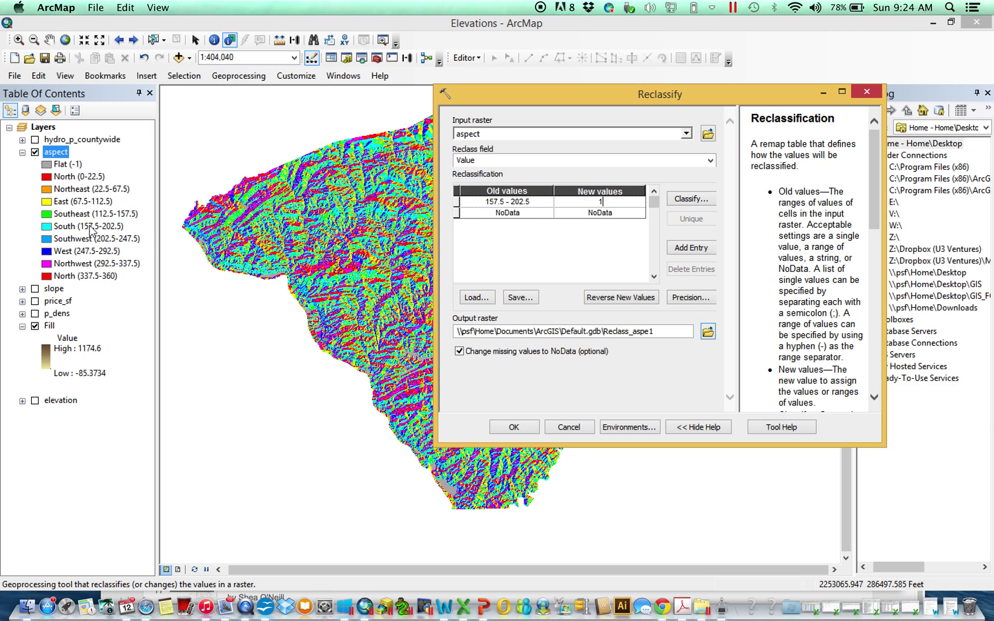
Save the reclassified output as sfslopes in the Video_Outputs folder and run Reclassify
{"action": "left_click", "coordinate": [708, 331]}
{"action": "type", "text": "sfslopes"}
{"action": "key", "text": "Return"}
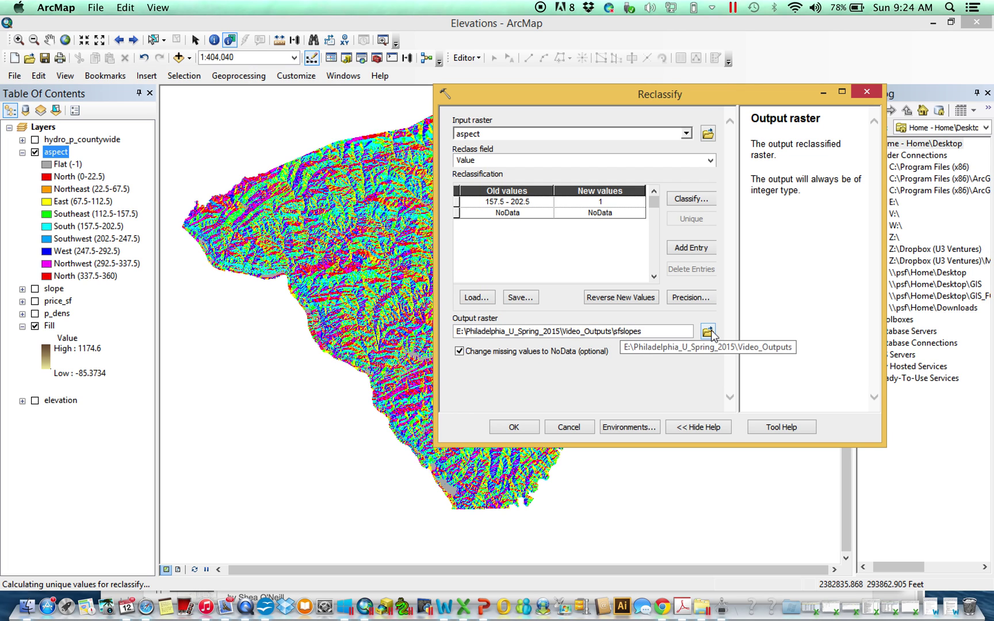
{"action": "left_click", "coordinate": [524, 427]}
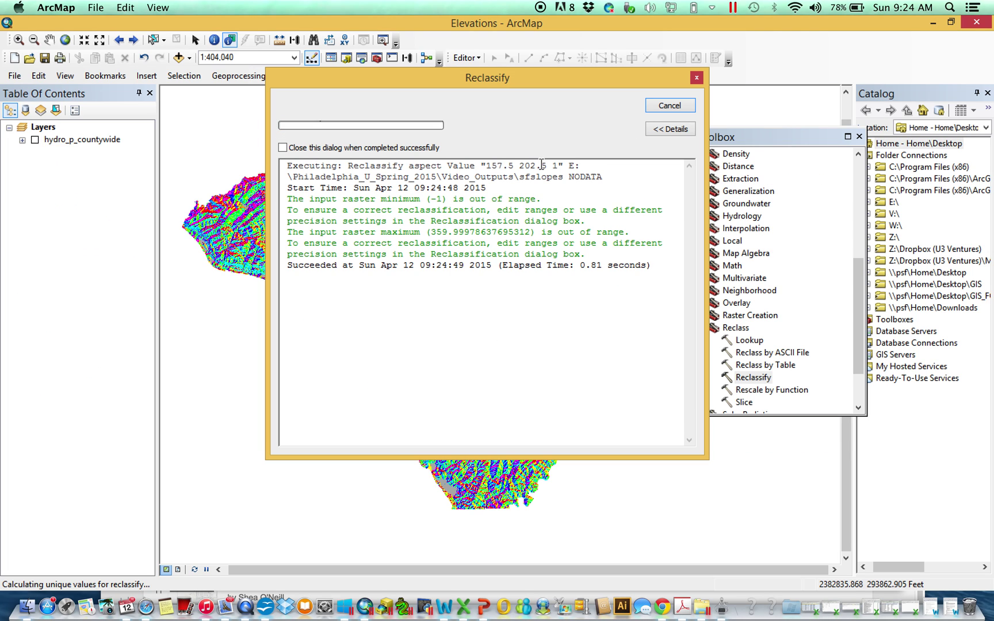
{"action": "left_click", "coordinate": [670, 105]}
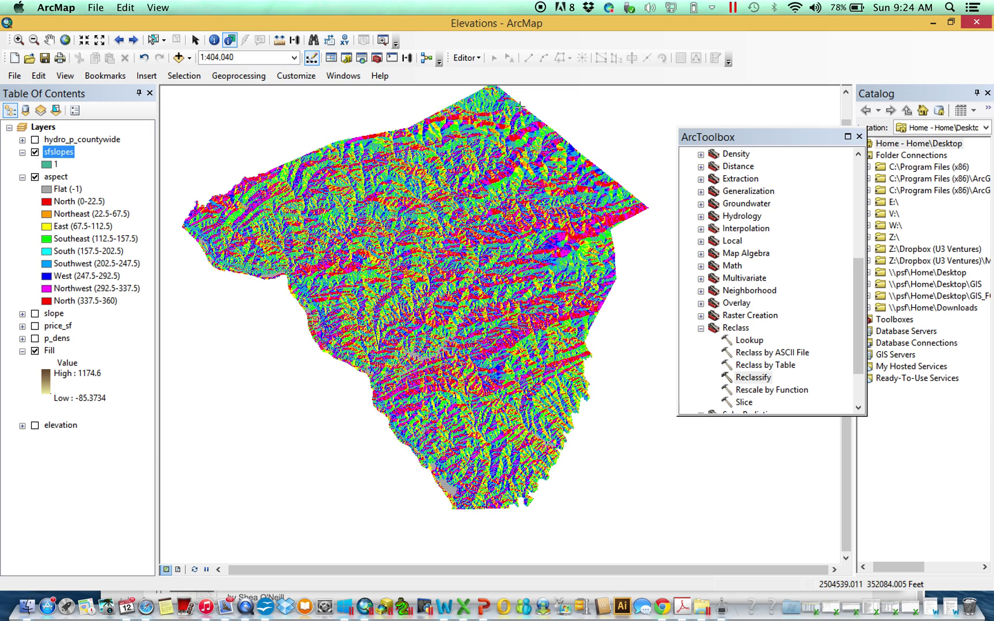
Hide the aspect layer and recolor the sfslopes value 1 class red
{"action": "left_click", "coordinate": [35, 177]}
{"action": "left_click", "coordinate": [47, 164]}
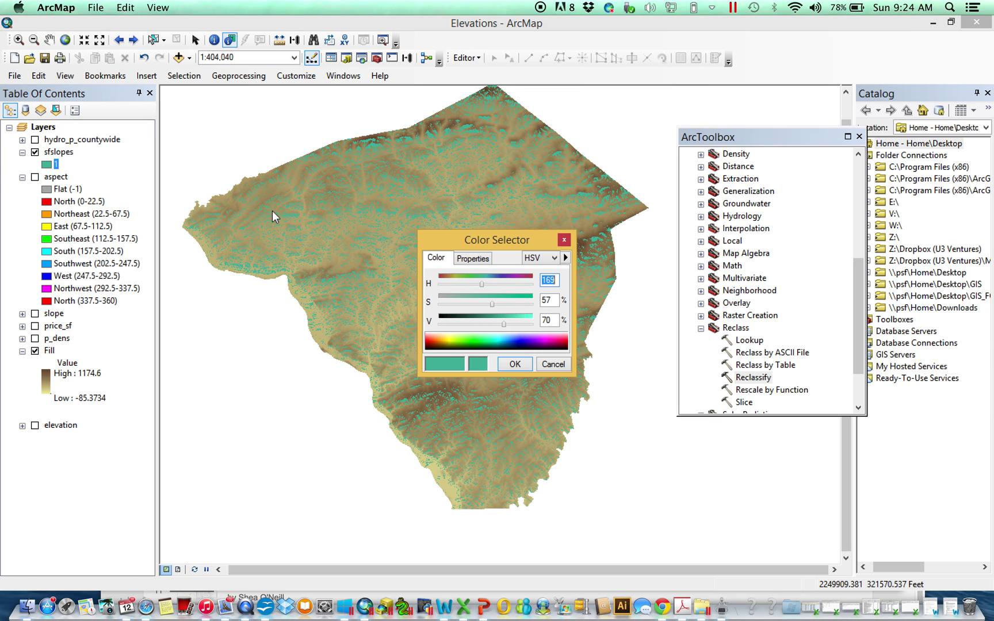
{"action": "left_click", "coordinate": [564, 239]}
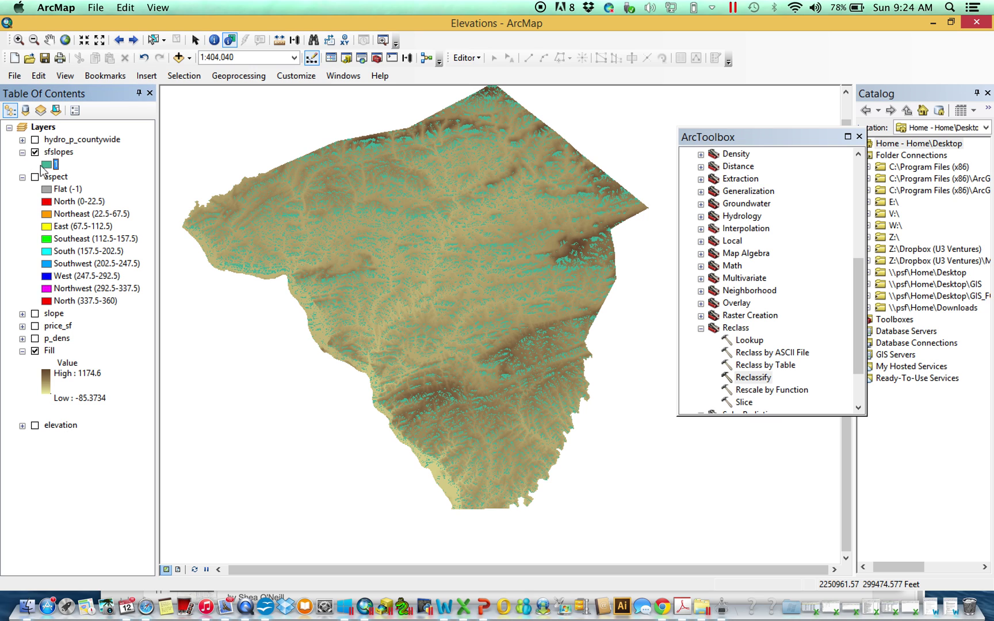
{"action": "right_click", "coordinate": [43, 163]}
{"action": "left_click", "coordinate": [67, 214]}
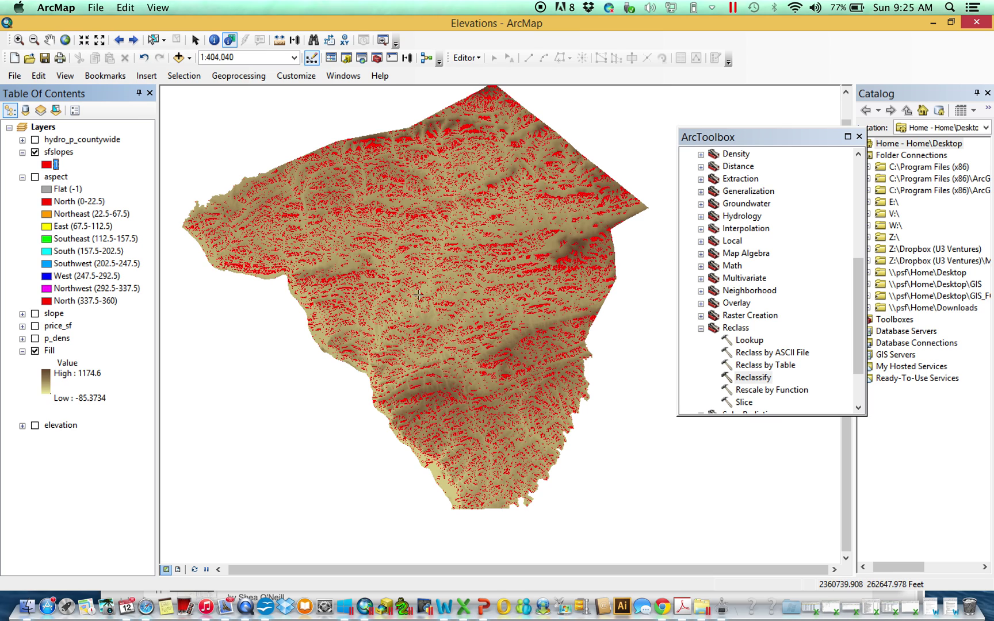
Collapse the legends of the aspect, Fill and sfslopes layers, and hide the sfslopes layer
{"action": "left_click", "coordinate": [22, 177]}
{"action": "left_click", "coordinate": [21, 227]}
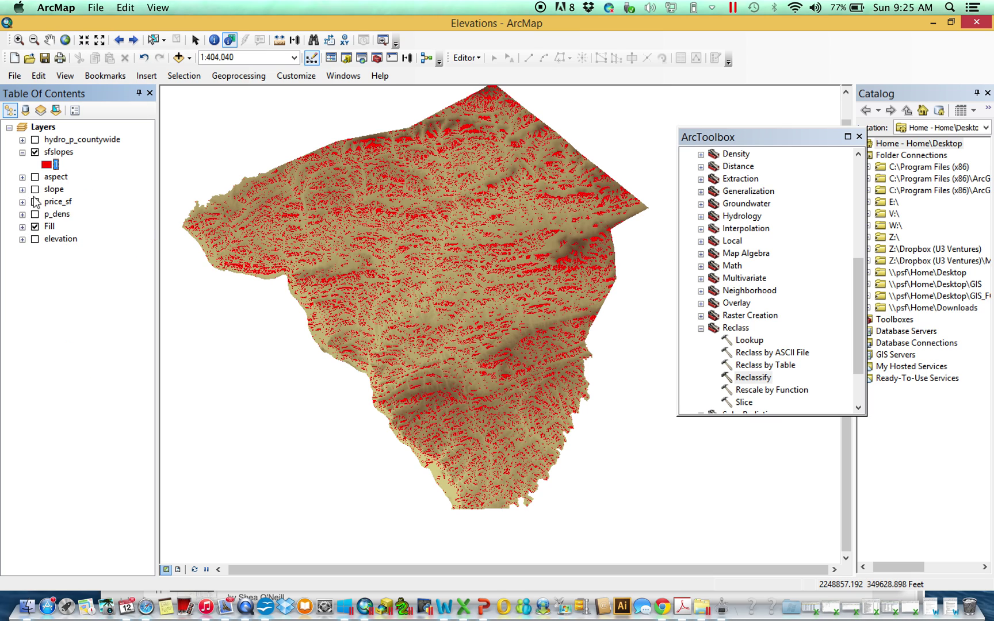
{"action": "left_click", "coordinate": [22, 153]}
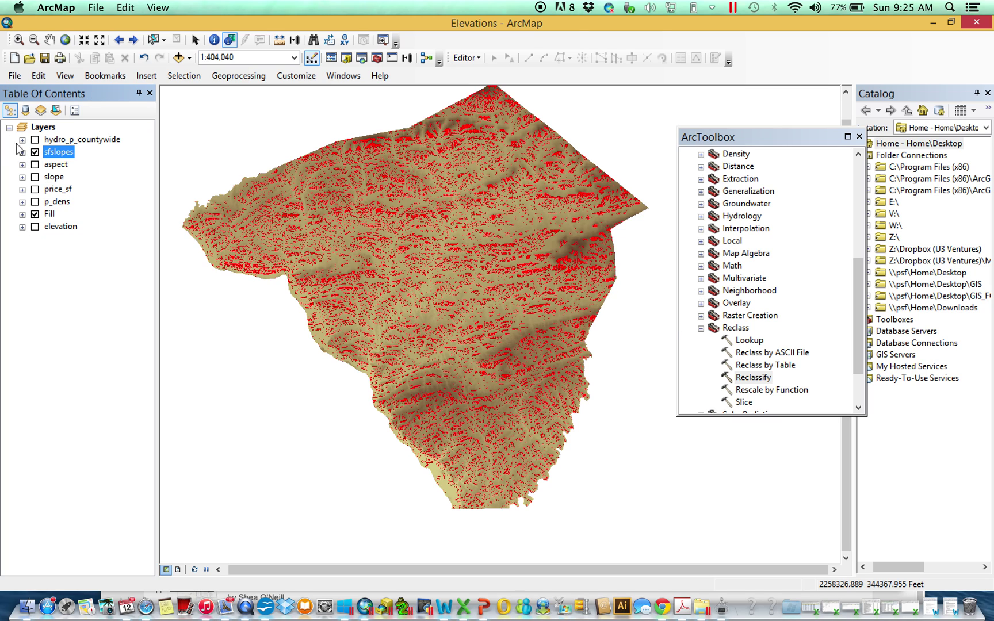
{"action": "left_click", "coordinate": [35, 152]}
Open the Hillshade tool from the Surface toolset of Spatial Analyst
{"action": "left_click", "coordinate": [701, 329]}
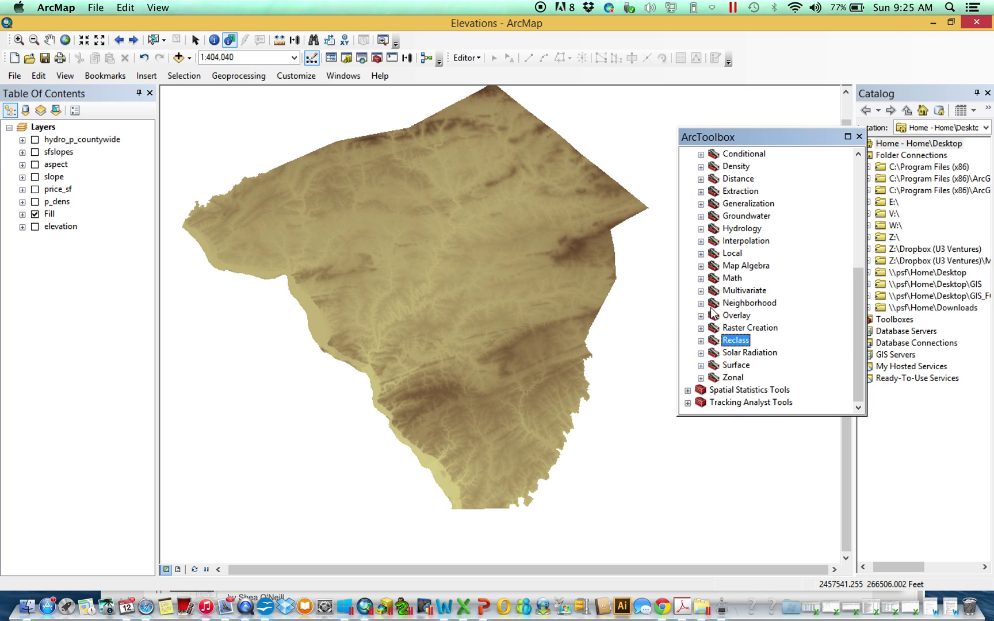
{"action": "left_click", "coordinate": [701, 354]}
{"action": "left_click", "coordinate": [700, 353]}
{"action": "left_click", "coordinate": [701, 365]}
{"action": "double_click", "coordinate": [752, 353]}
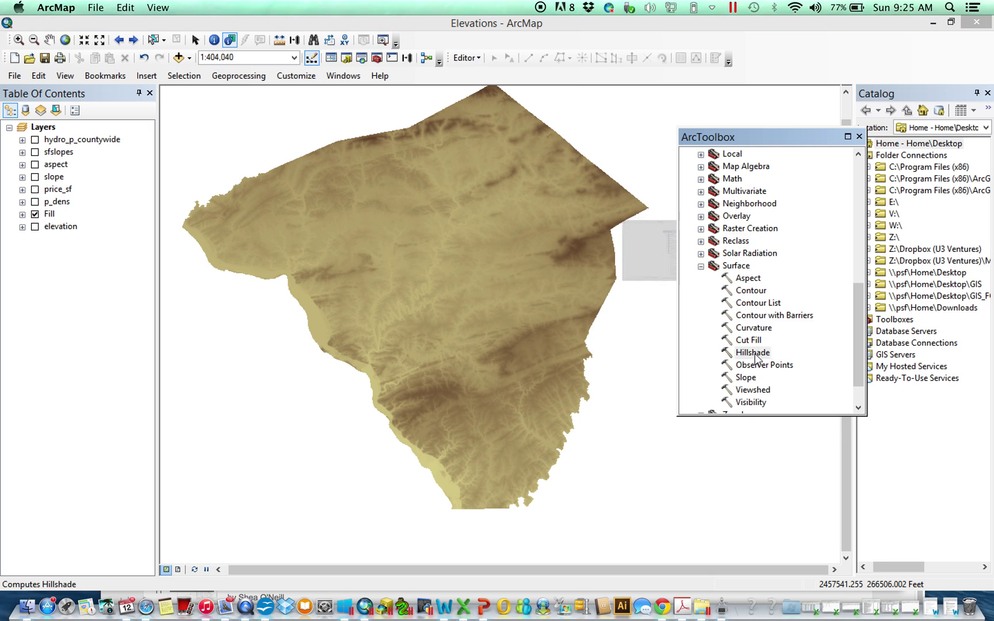
{"action": "left_click_drag", "start_coordinate": [587, 90], "coordinate": [627, 120]}
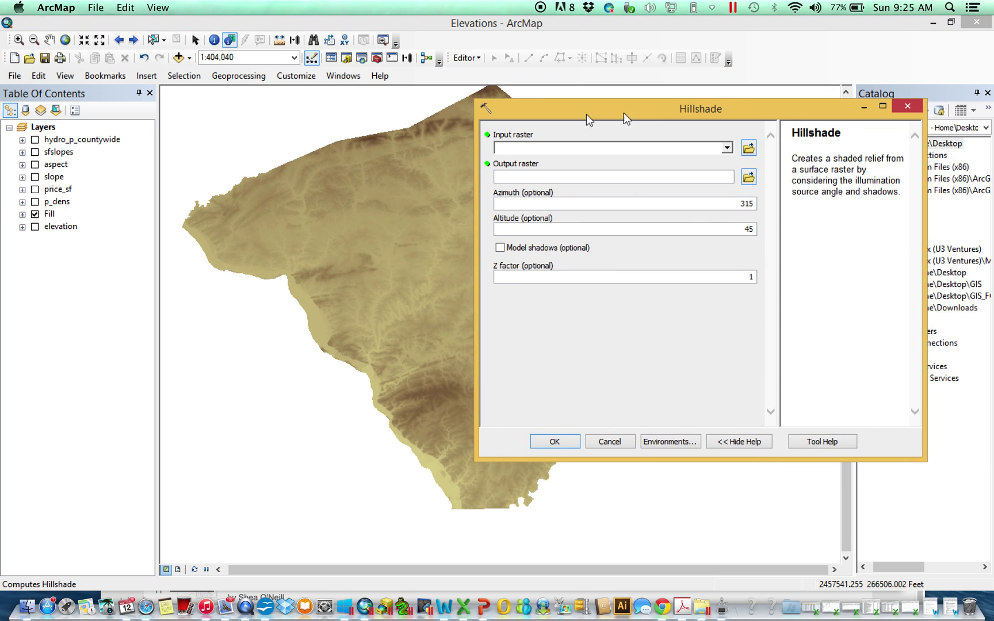
Inspect the Fill layer's stretched symbology settings, including the hillshade effect option, without changing anything
{"action": "left_click", "coordinate": [51, 214]}
{"action": "right_click", "coordinate": [54, 218]}
{"action": "left_click", "coordinate": [110, 413]}
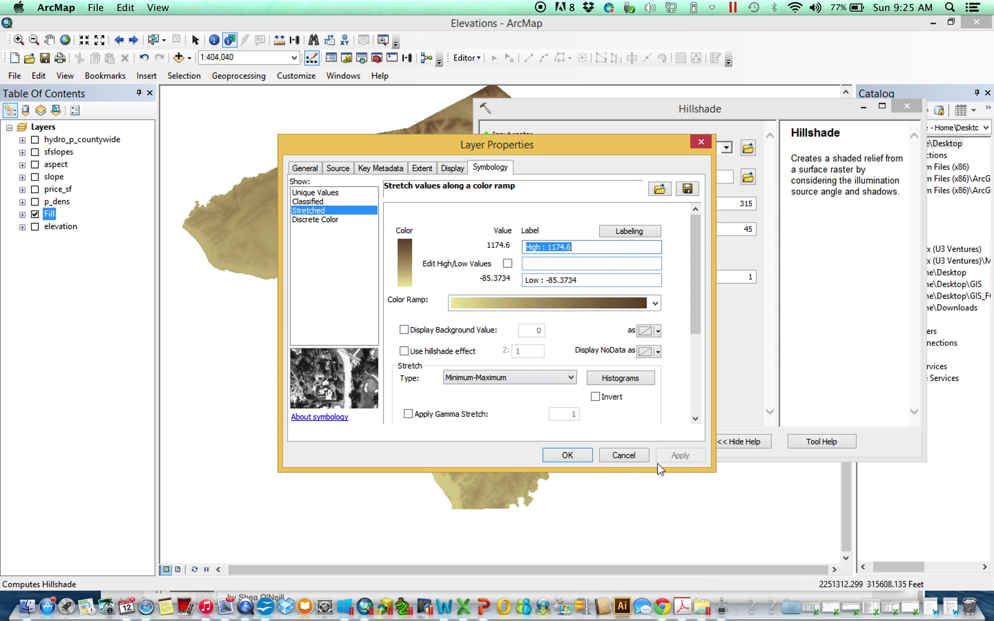
{"action": "left_click", "coordinate": [637, 456]}
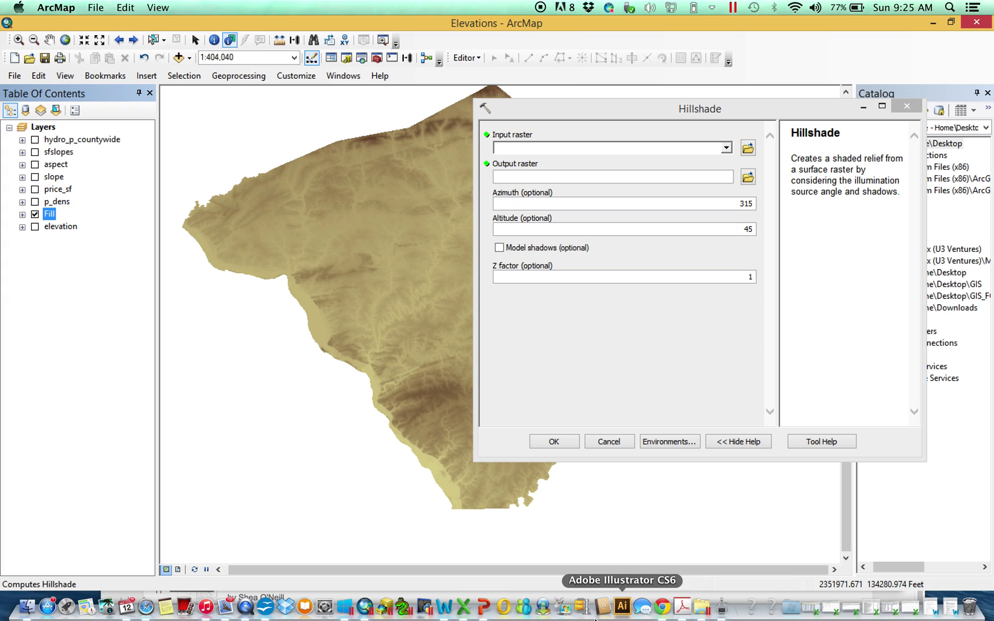
Set Fill as the hillshade input raster and name the output raster hillshades in the Video_Outputs folder
{"action": "left_click_drag", "start_coordinate": [800, 107], "coordinate": [716, 90]}
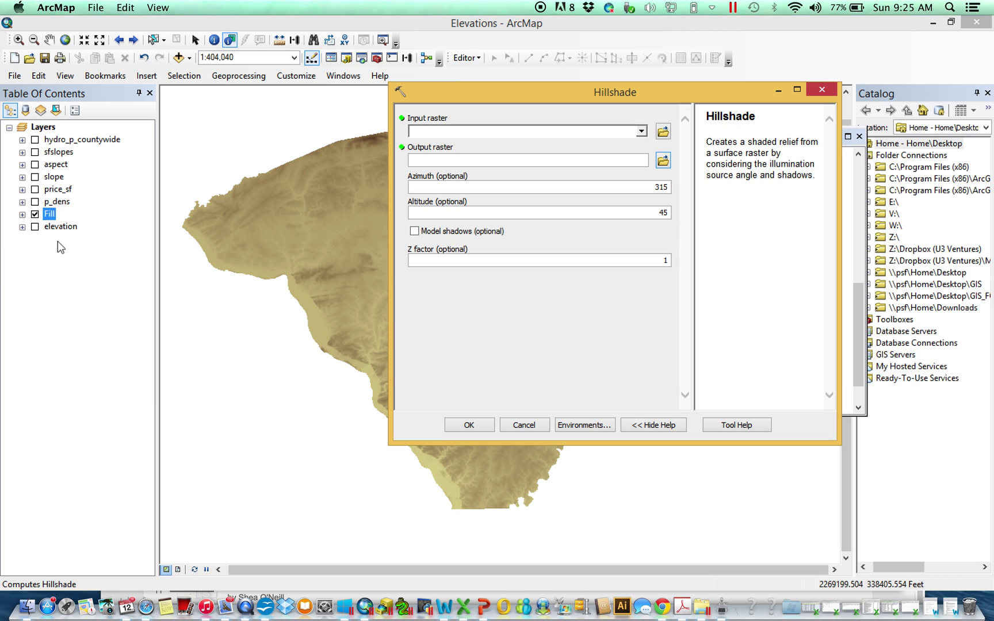
{"action": "left_click_drag", "start_coordinate": [49, 214], "coordinate": [475, 133]}
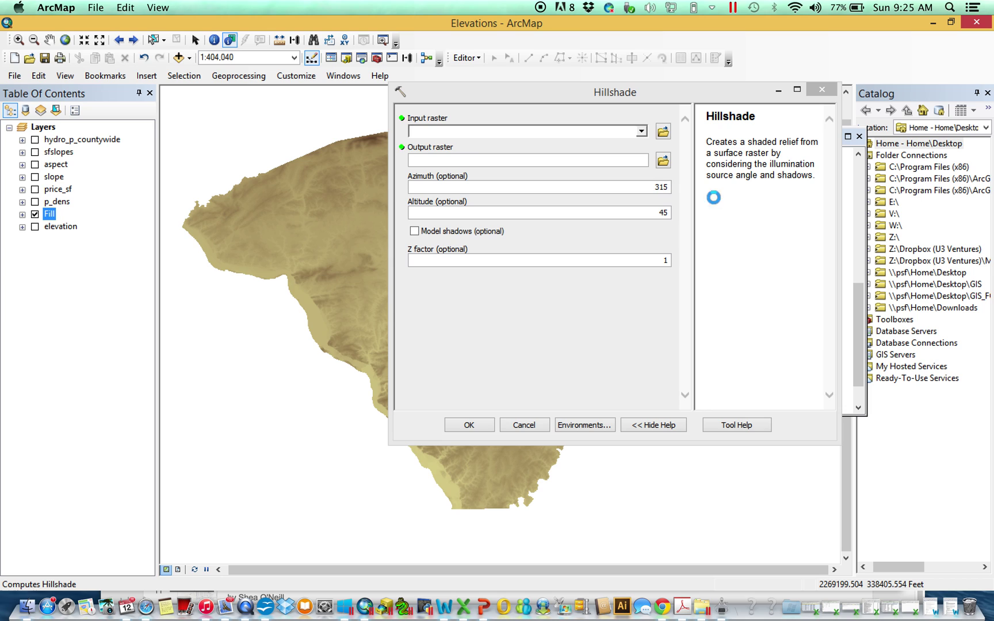
{"action": "left_click", "coordinate": [663, 161]}
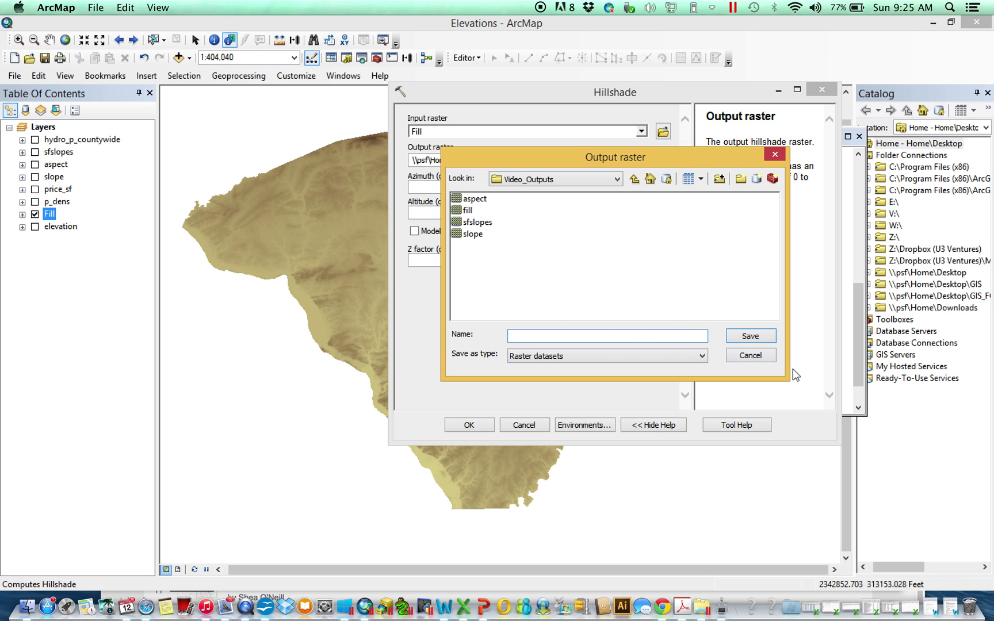
{"action": "type", "text": "hillshades"}
{"action": "key", "text": "Return"}
Run Hillshade with azimuth 157, altitude 20 and shadow modelling enabled, and close the completion report
{"action": "left_click", "coordinate": [489, 232]}
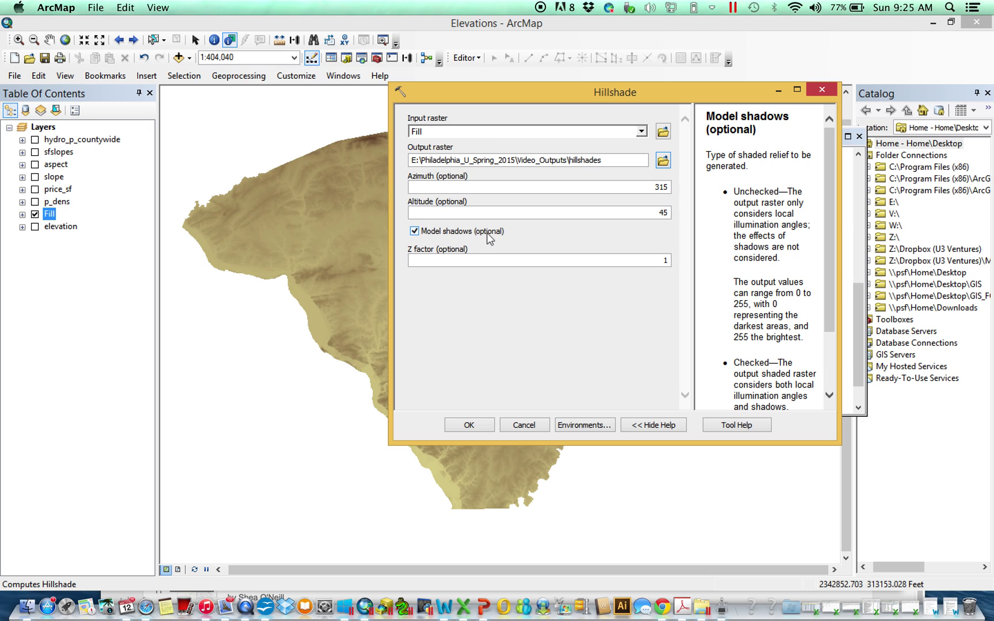
{"action": "left_click_drag", "start_coordinate": [392, 197], "coordinate": [307, 201]}
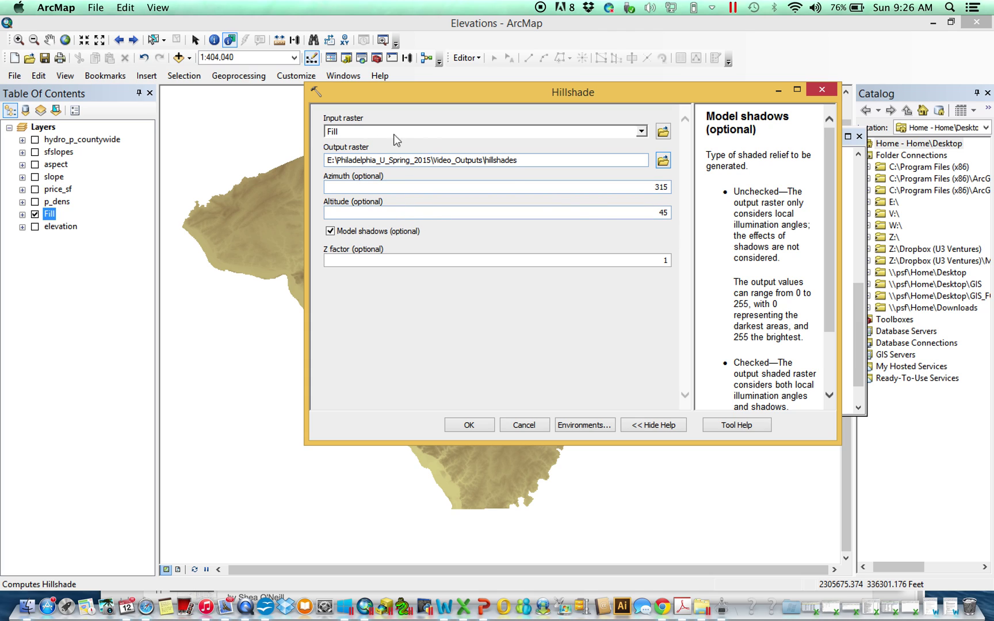
{"action": "double_click", "coordinate": [662, 212]}
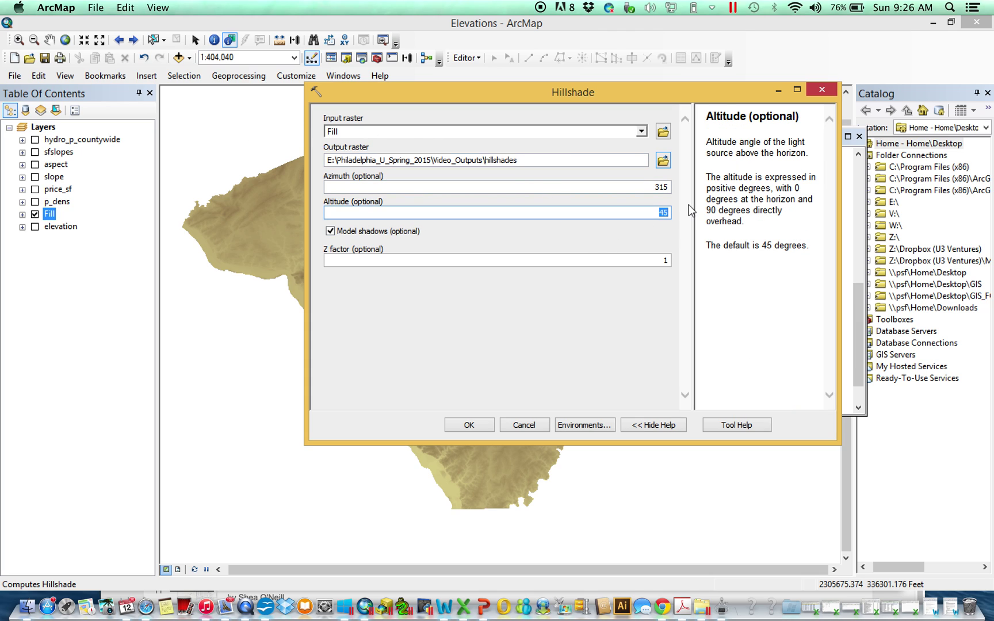
{"action": "left_click", "coordinate": [637, 233]}
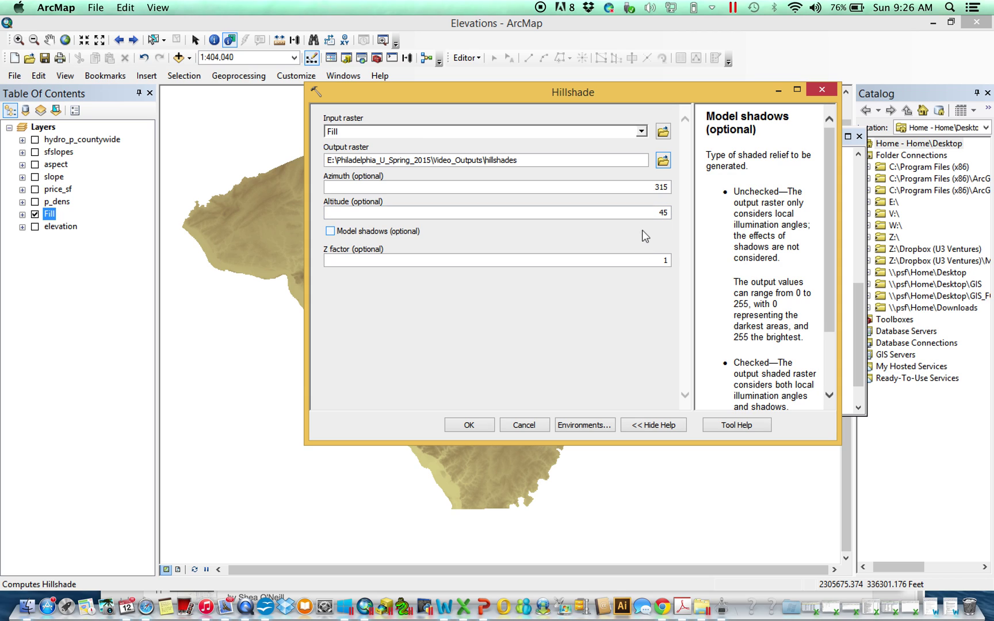
{"action": "left_click", "coordinate": [616, 190]}
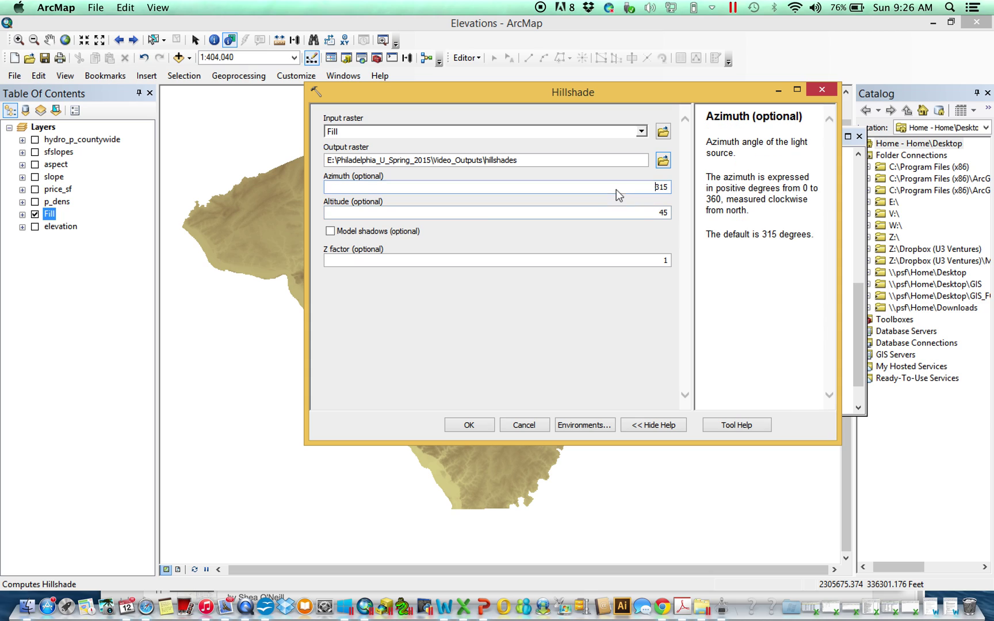
{"action": "double_click", "coordinate": [624, 186]}
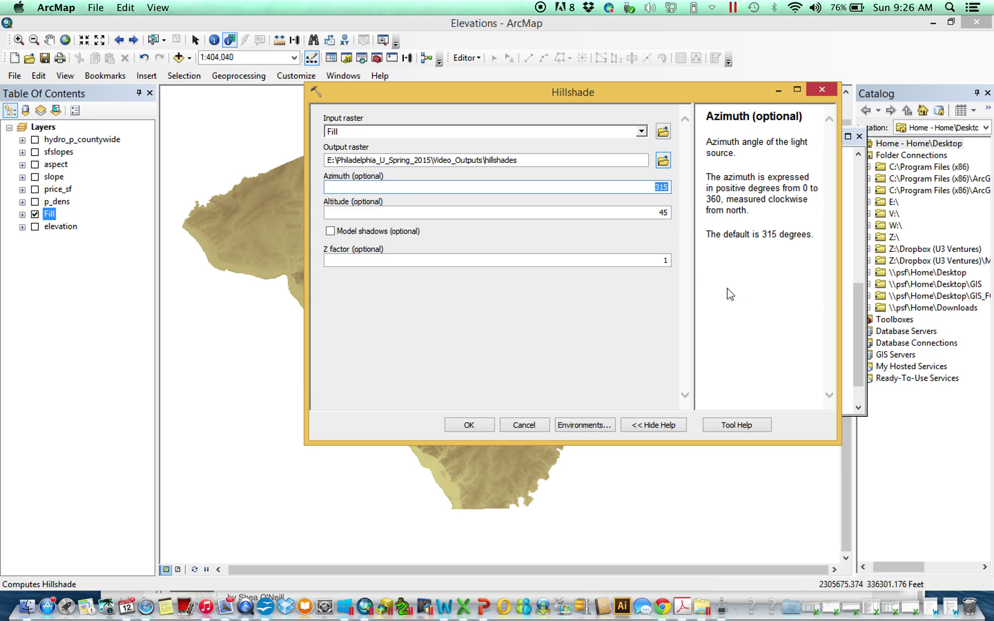
{"action": "left_click", "coordinate": [648, 227]}
{"action": "type", "text": "1"}
{"action": "left_click", "coordinate": [656, 216]}
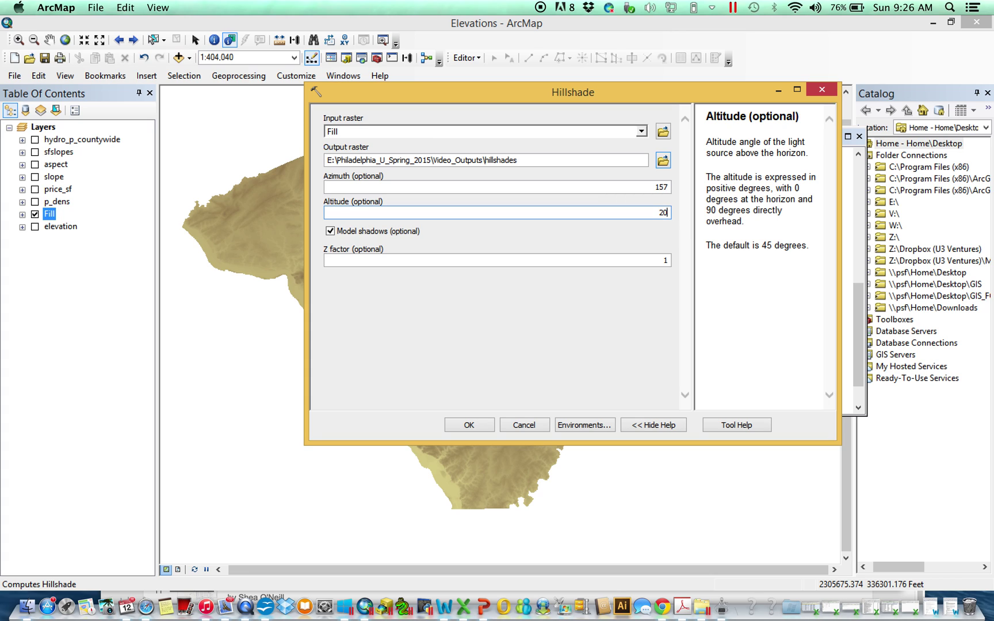
{"action": "left_click", "coordinate": [618, 317]}
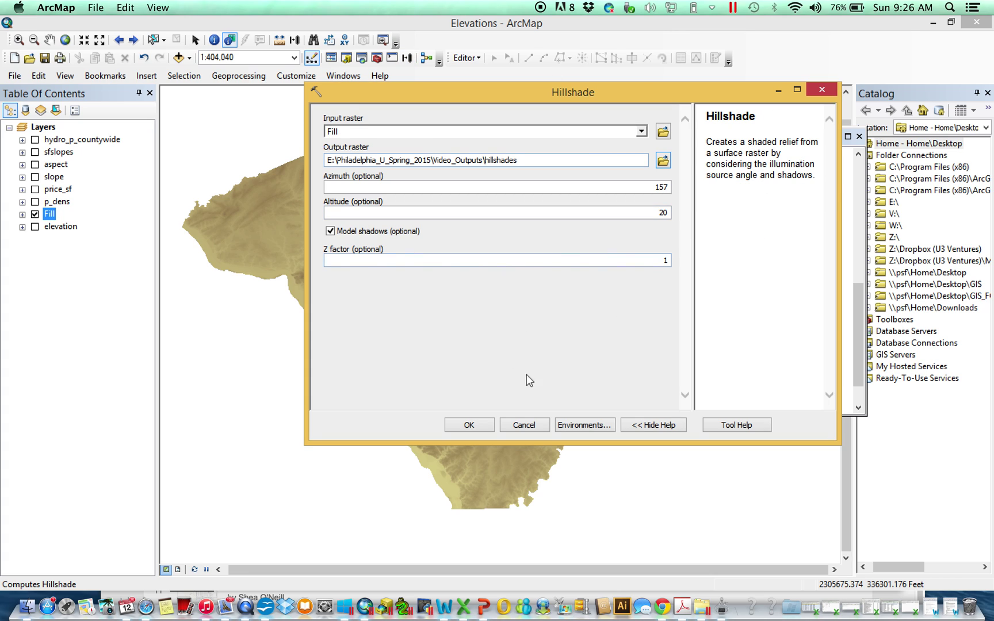
{"action": "left_click", "coordinate": [469, 425]}
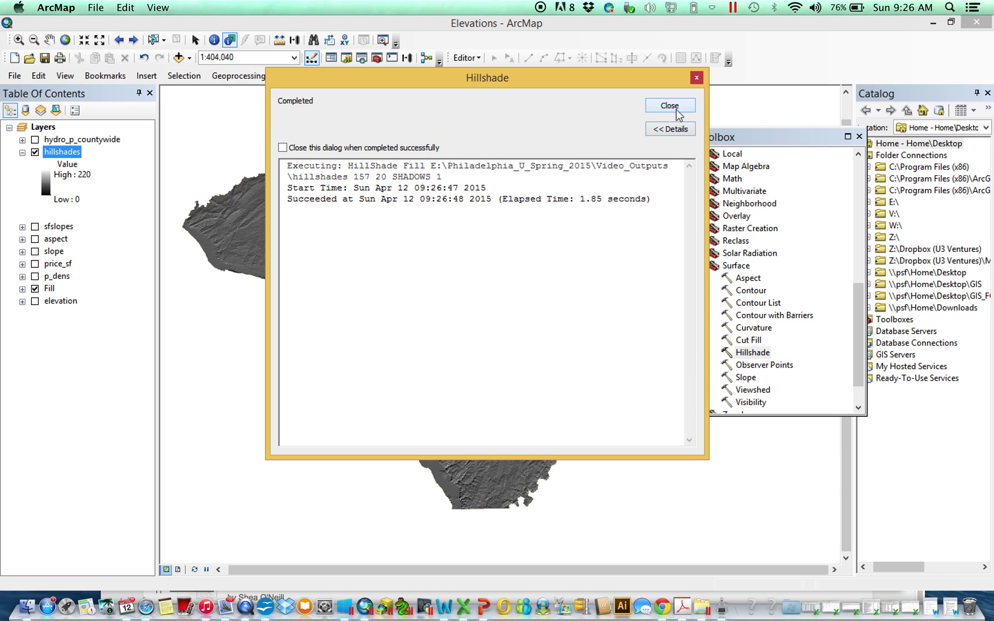
{"action": "left_click", "coordinate": [676, 107]}
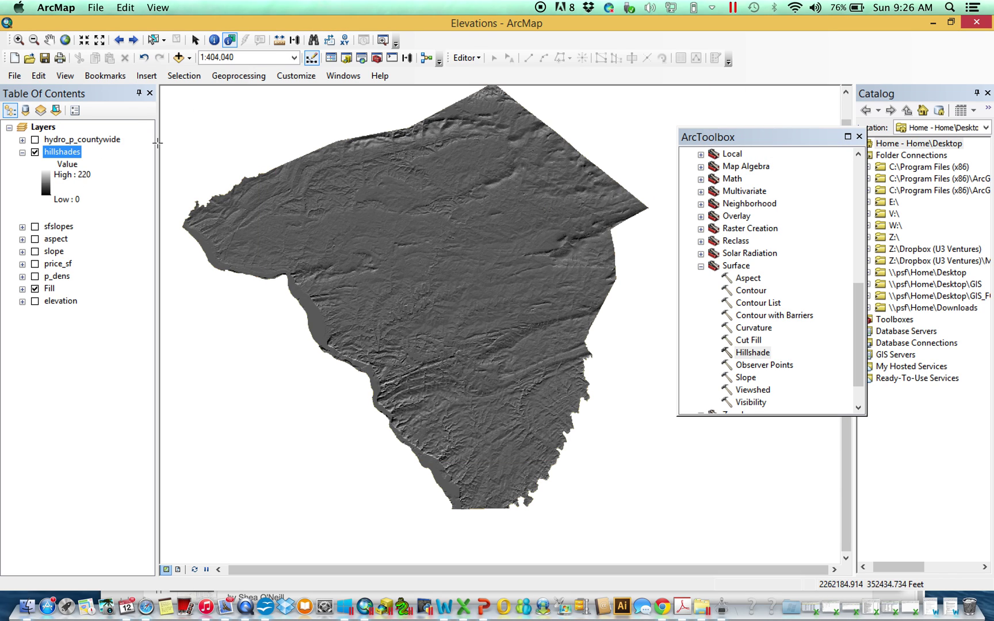
Move the hillshades layer beneath Fill with its legend collapsed, and set the Fill layer's transparency to 30%
{"action": "left_click_drag", "start_coordinate": [62, 156], "coordinate": [65, 294]}
{"action": "left_click", "coordinate": [21, 227]}
{"action": "right_click", "coordinate": [49, 214]}
{"action": "left_click", "coordinate": [104, 418]}
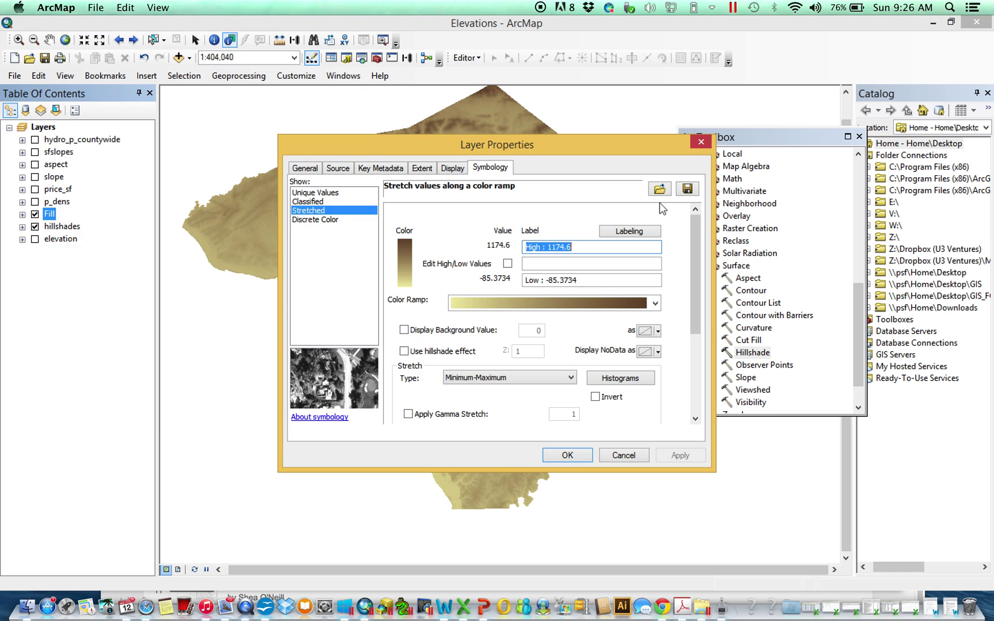
{"action": "left_click", "coordinate": [452, 168]}
{"action": "double_click", "coordinate": [407, 319]}
{"action": "type", "text": "30"}
{"action": "key", "text": "Return"}
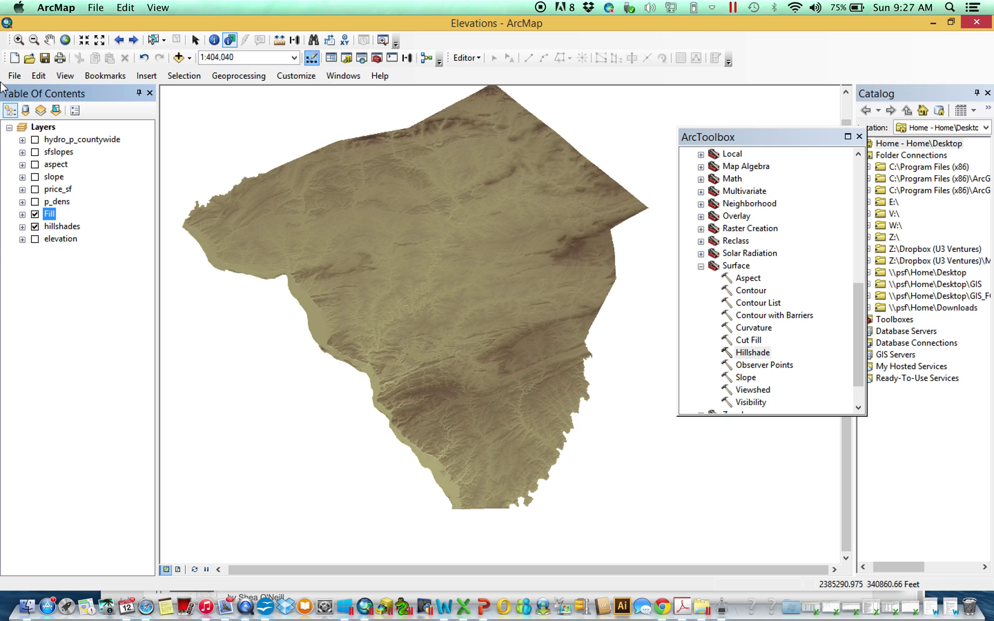
Hide the Fill layer and expand the legend of the hillshades layer
{"action": "left_click", "coordinate": [35, 226]}
{"action": "left_click", "coordinate": [35, 214]}
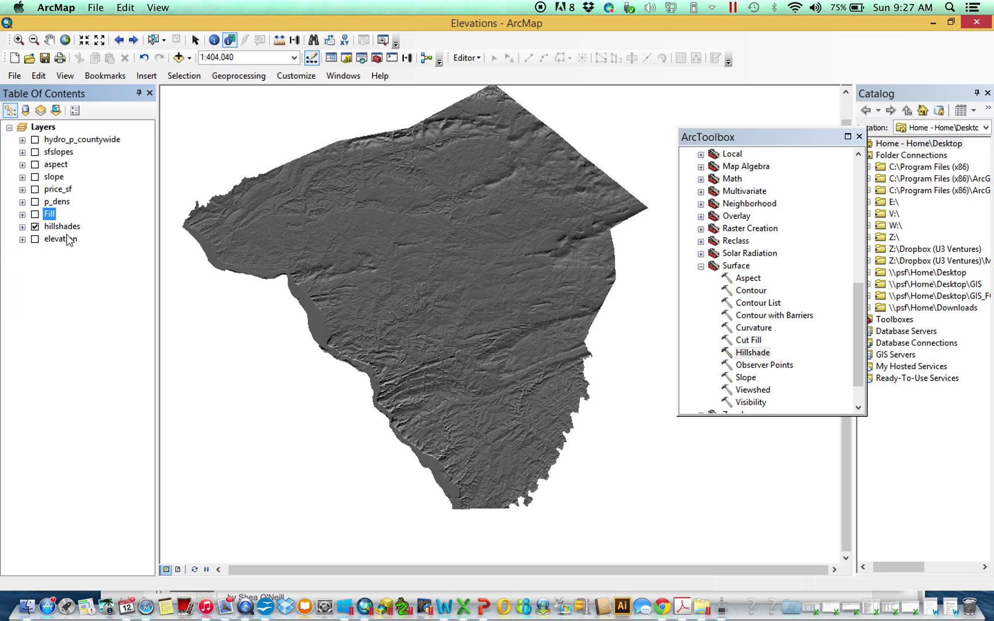
{"action": "left_click", "coordinate": [22, 227]}
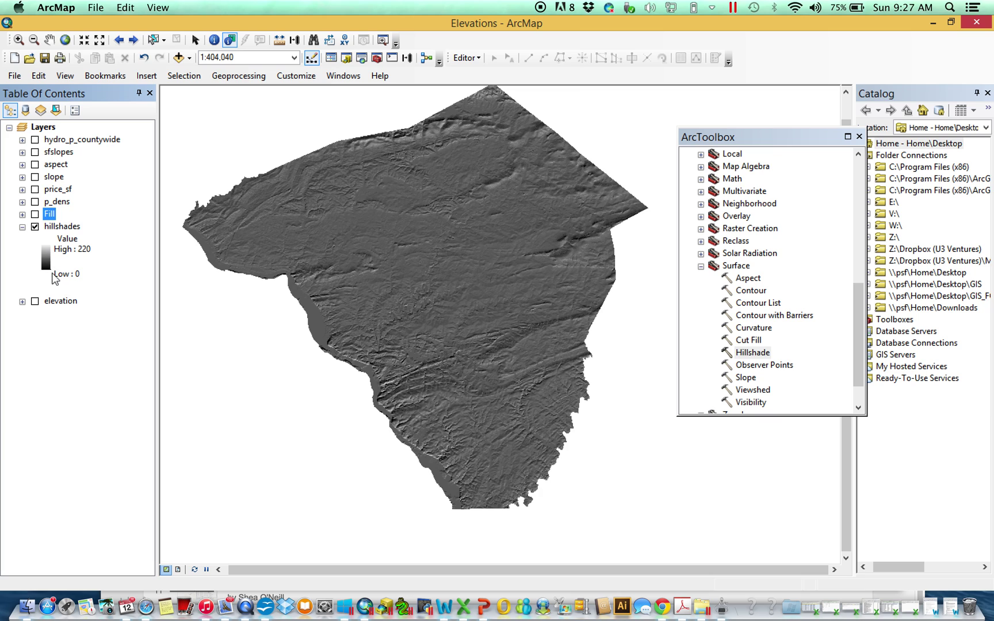
Highlight the value 0 cells through the hillshades attribute table, clear the selection and close the table
{"action": "right_click", "coordinate": [64, 226]}
{"action": "left_click", "coordinate": [112, 268]}
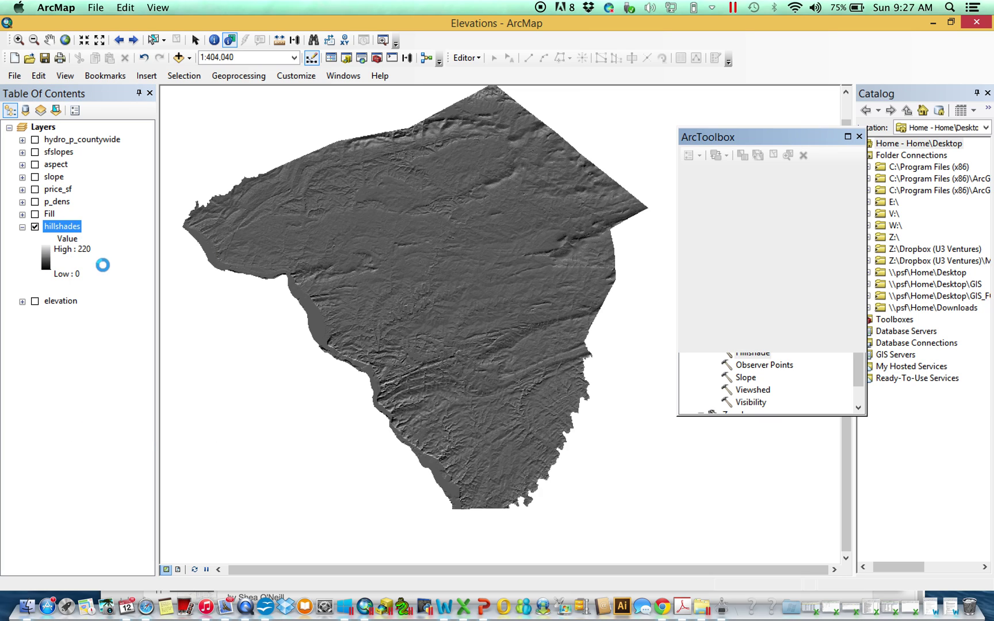
{"action": "left_click", "coordinate": [687, 202]}
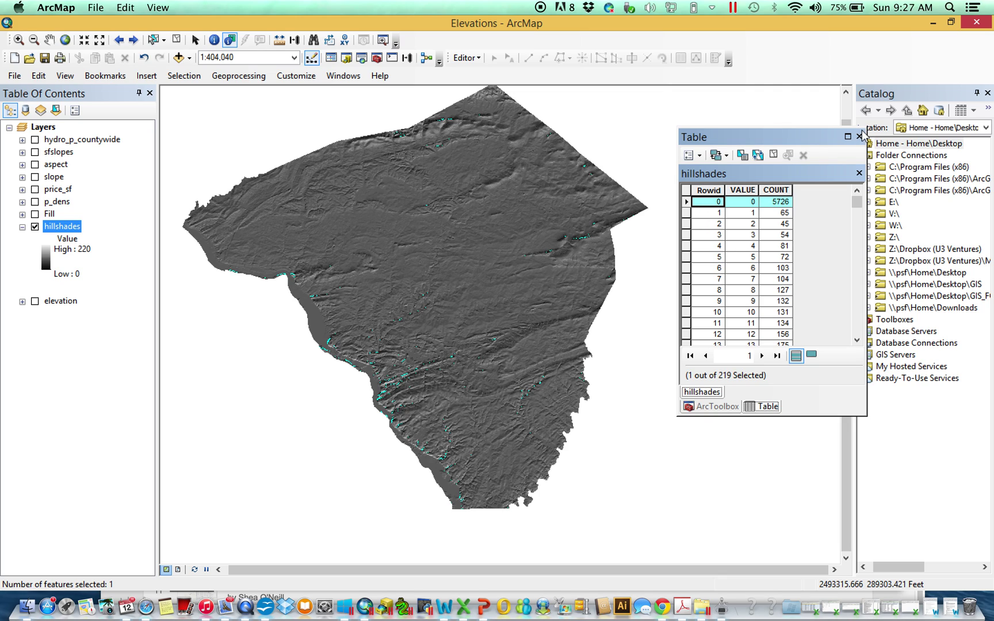
{"action": "left_click", "coordinate": [772, 155]}
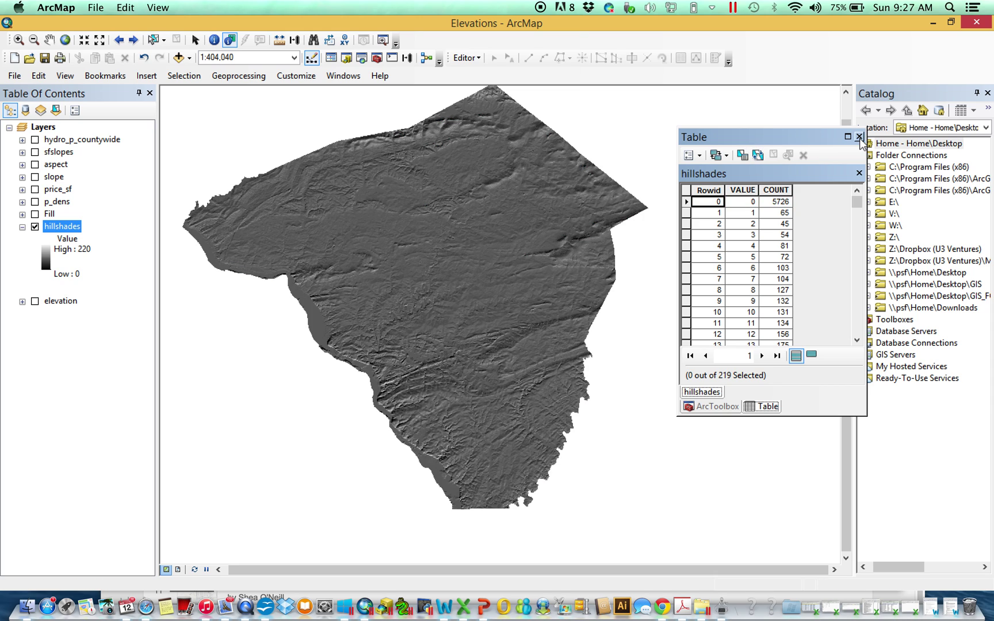
{"action": "left_click", "coordinate": [860, 136]}
Open Raster Calculator from the Map Algebra toolset of Spatial Analyst
{"action": "left_click", "coordinate": [377, 58]}
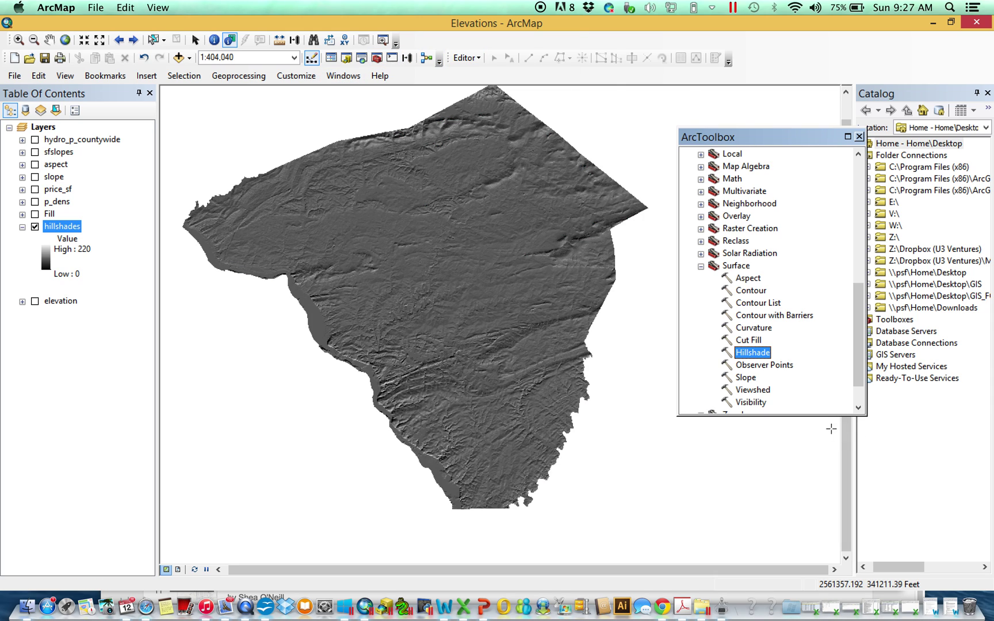
{"action": "left_click", "coordinate": [701, 266]}
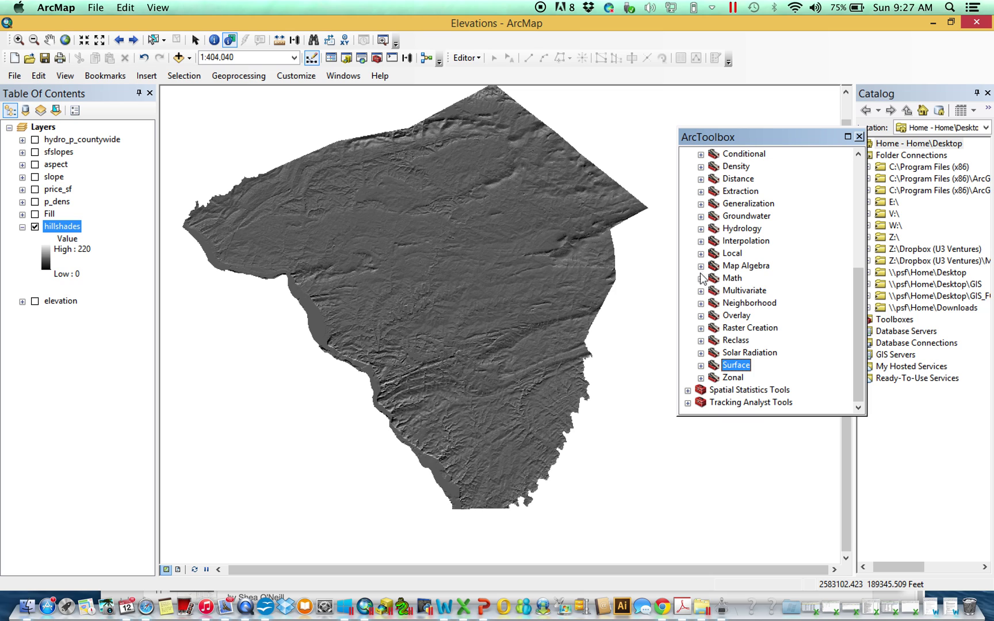
{"action": "left_click", "coordinate": [701, 266]}
{"action": "double_click", "coordinate": [764, 278]}
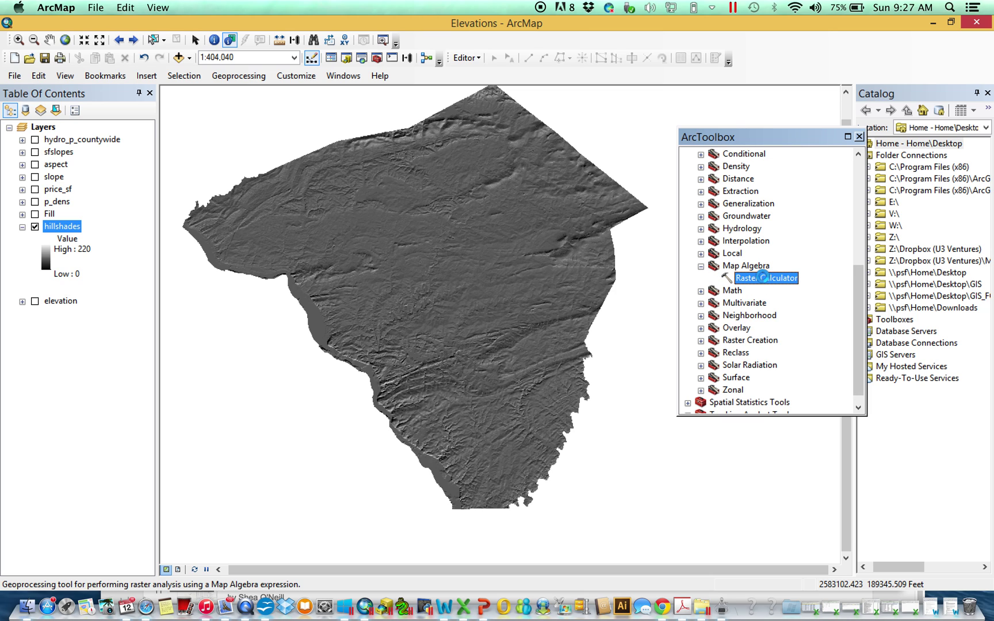
Enter the map algebra expression Con("hillshades"==0,1) to extract the fully shaded cells
{"action": "left_click_drag", "start_coordinate": [318, 238], "coordinate": [341, 242]}
{"action": "type", "text": "Con("}
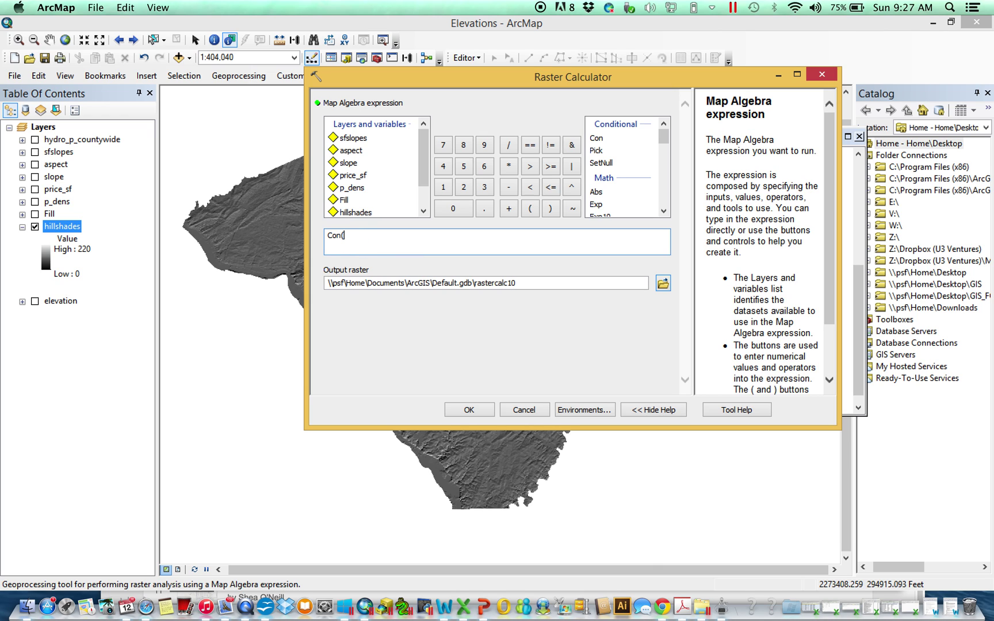
{"action": "double_click", "coordinate": [63, 226]}
{"action": "left_click", "coordinate": [713, 137]}
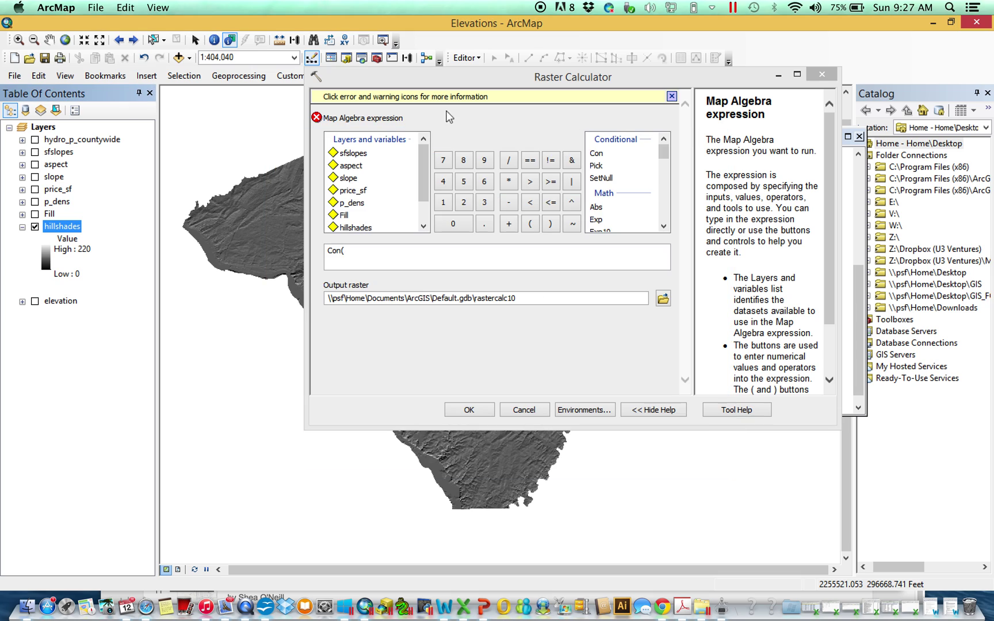
{"action": "left_click", "coordinate": [352, 153]}
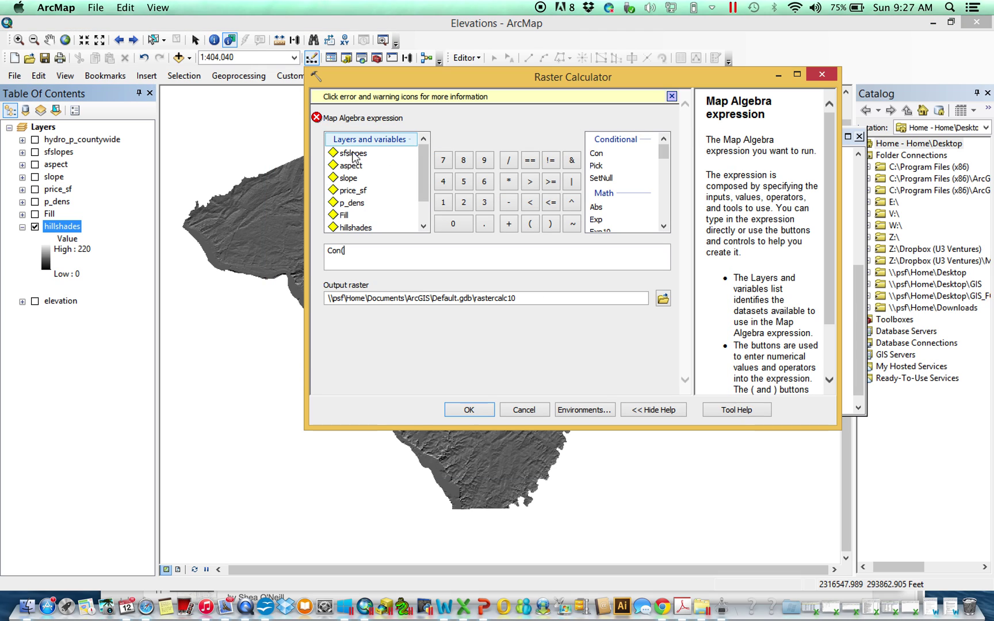
{"action": "left_click_drag", "start_coordinate": [426, 160], "coordinate": [425, 189]}
{"action": "left_click_drag", "start_coordinate": [355, 211], "coordinate": [389, 265]}
{"action": "type", "text": "==0,1"}
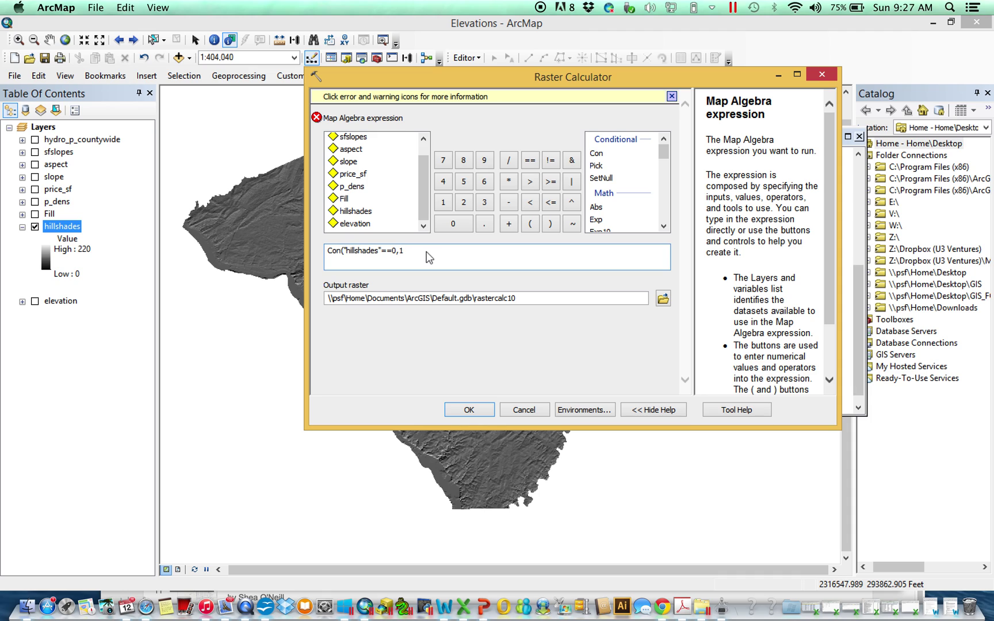
Name the output raster shadows in the Video_Outputs folder, run the calculation and close the completion report
{"action": "left_click", "coordinate": [662, 299]}
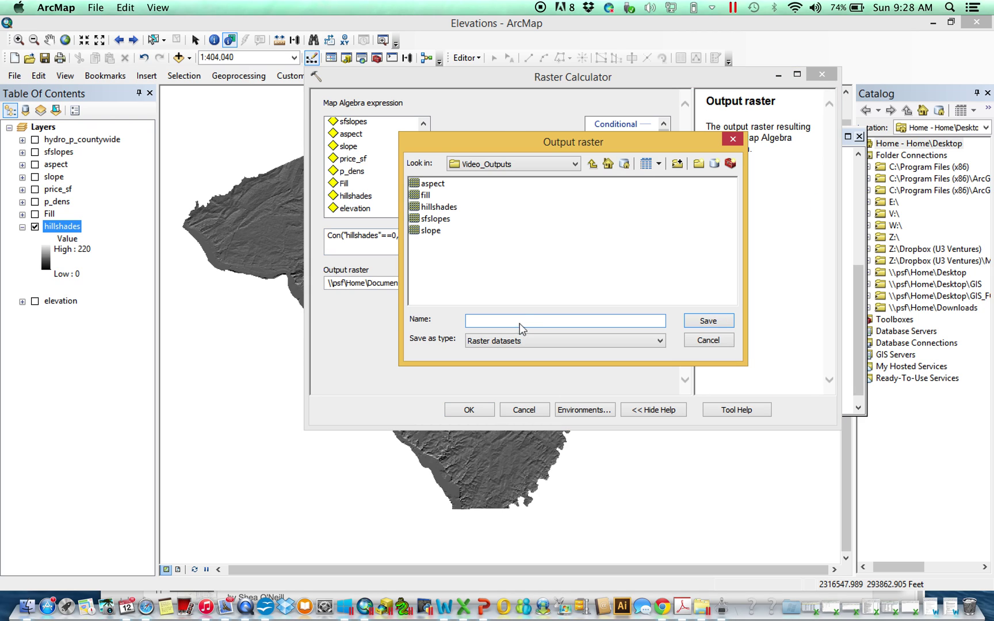
{"action": "type", "text": "shadows"}
{"action": "key", "text": "Return"}
{"action": "left_click", "coordinate": [468, 409]}
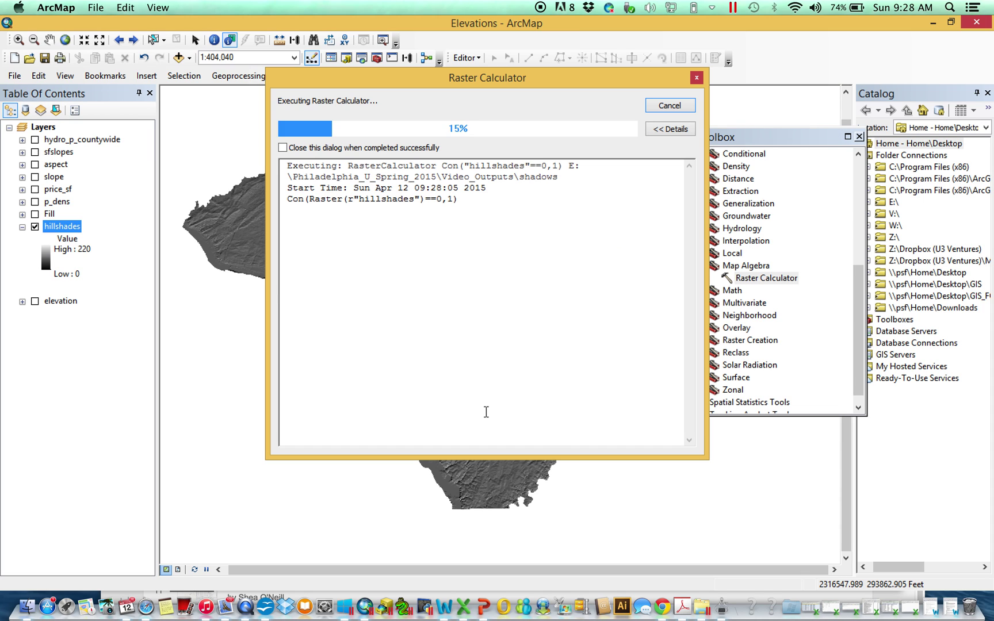
{"action": "left_click", "coordinate": [684, 104]}
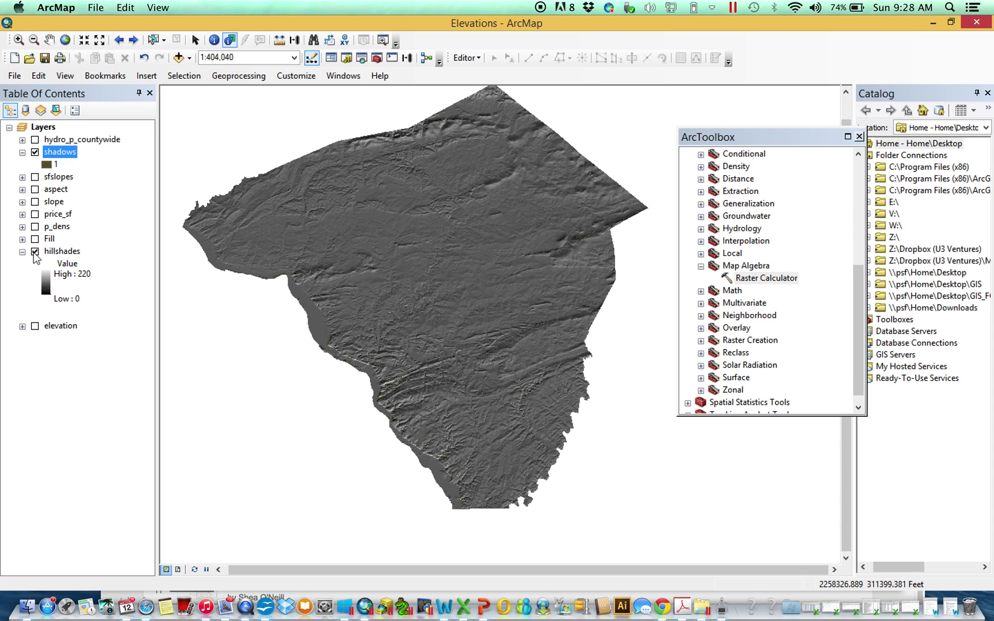
Hide the hillshades layer and recolor the shadows value 1 class blue
{"action": "left_click", "coordinate": [36, 252]}
{"action": "left_click", "coordinate": [48, 166]}
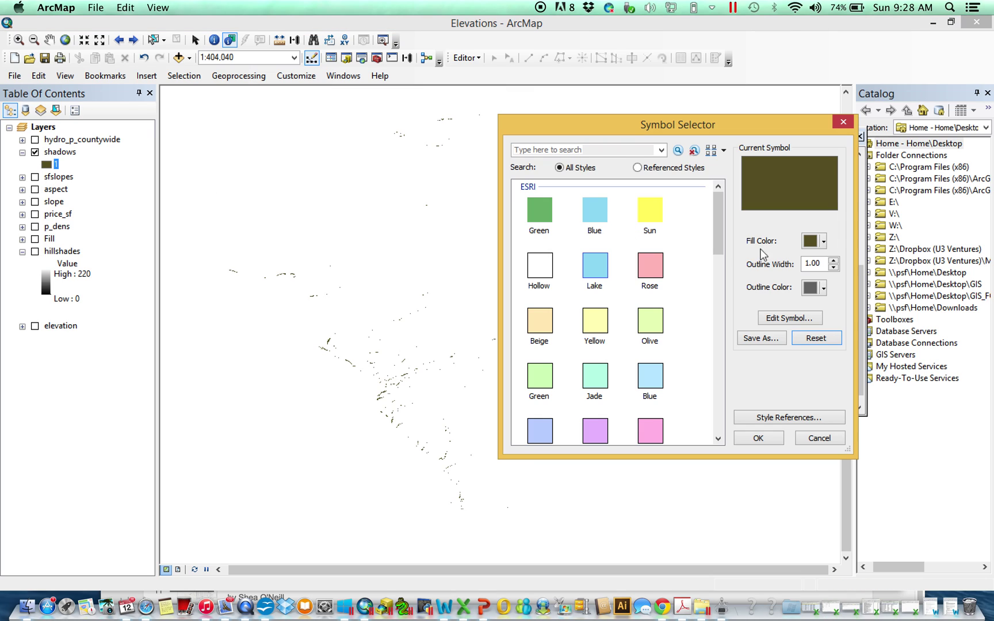
{"action": "left_click", "coordinate": [823, 241]}
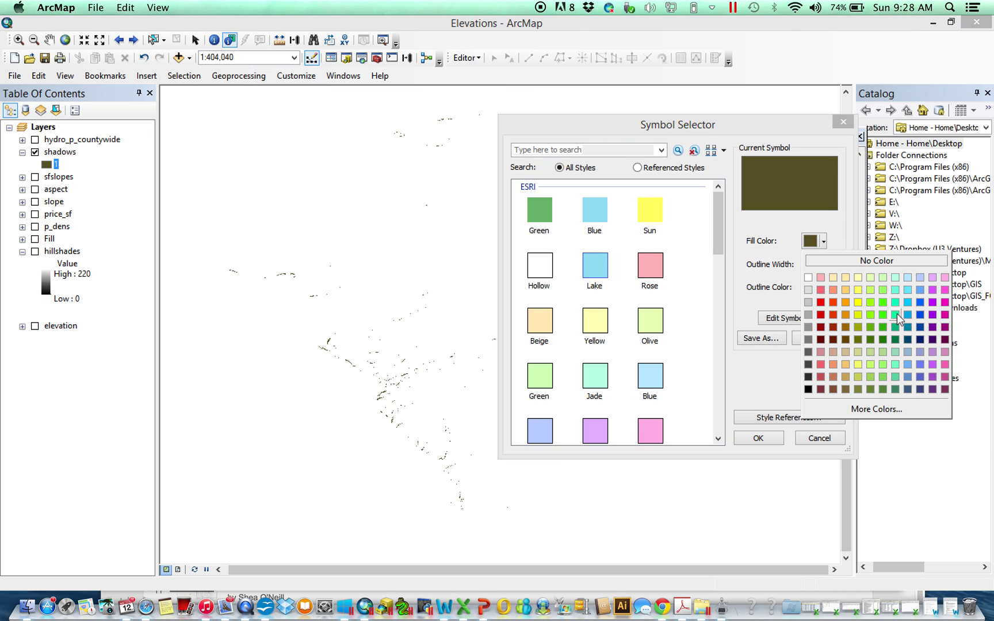
{"action": "left_click", "coordinate": [920, 315]}
{"action": "left_click", "coordinate": [758, 438]}
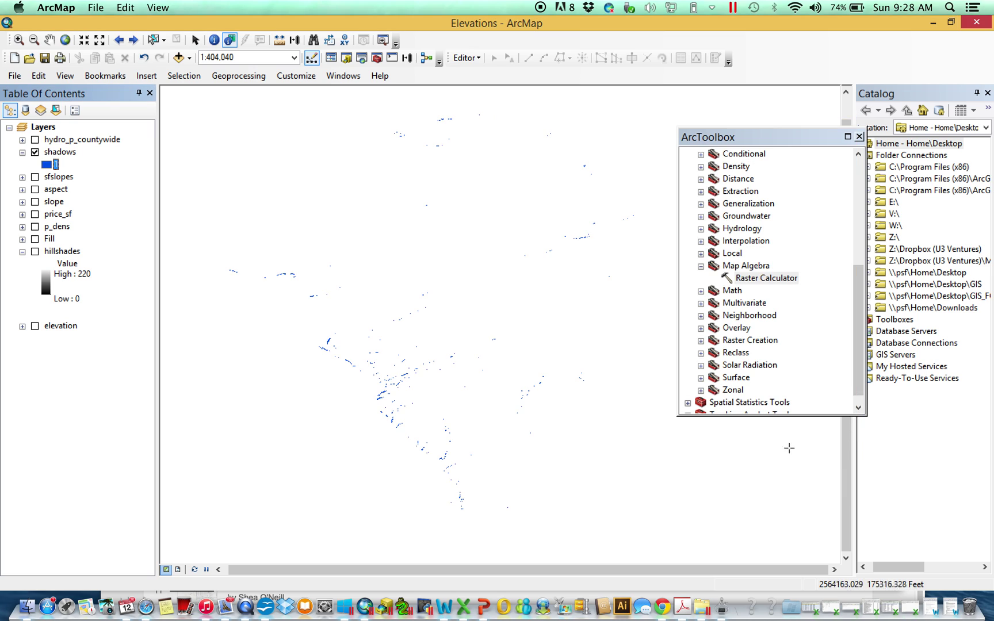
Toggle the Fill layer on and off again, and collapse the hillshades legend
{"action": "left_click", "coordinate": [36, 238]}
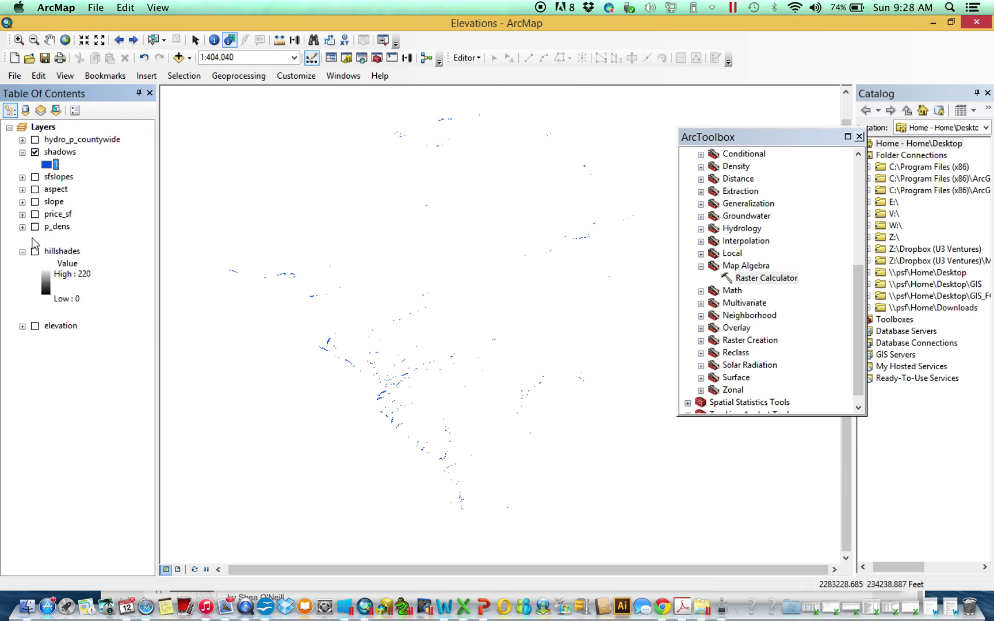
{"action": "left_click", "coordinate": [35, 239]}
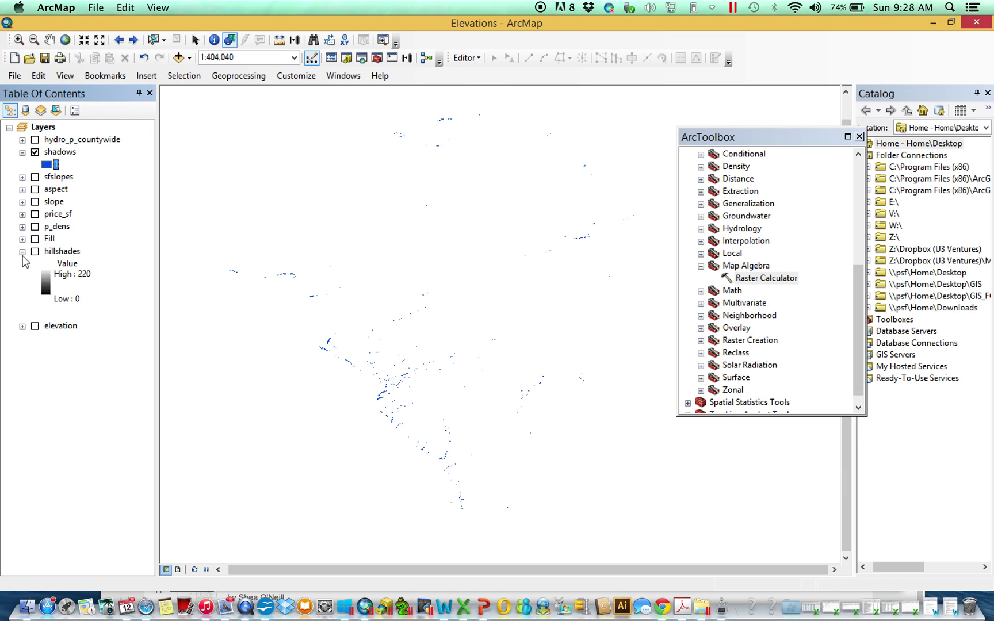
{"action": "left_click", "coordinate": [22, 252]}
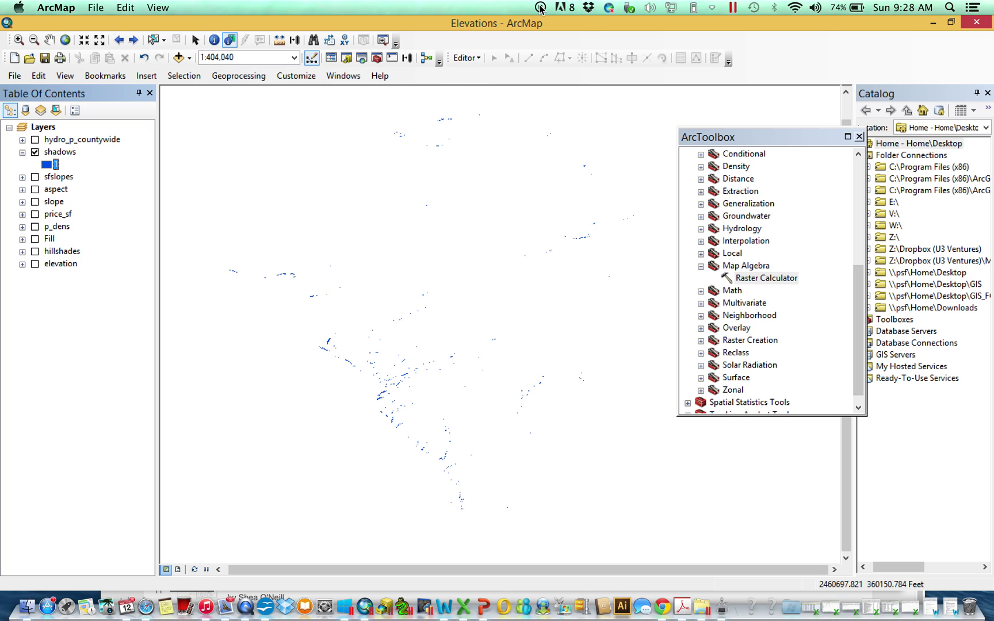